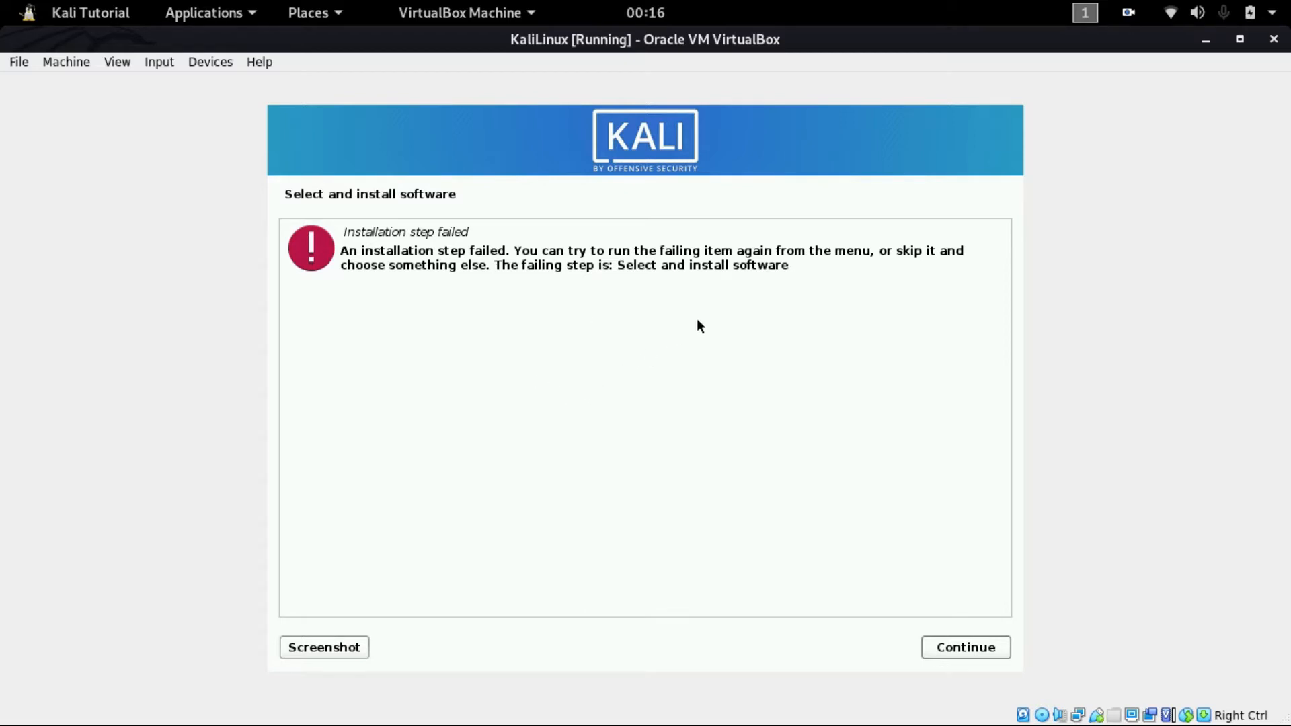
drag(794, 265, 609, 265)
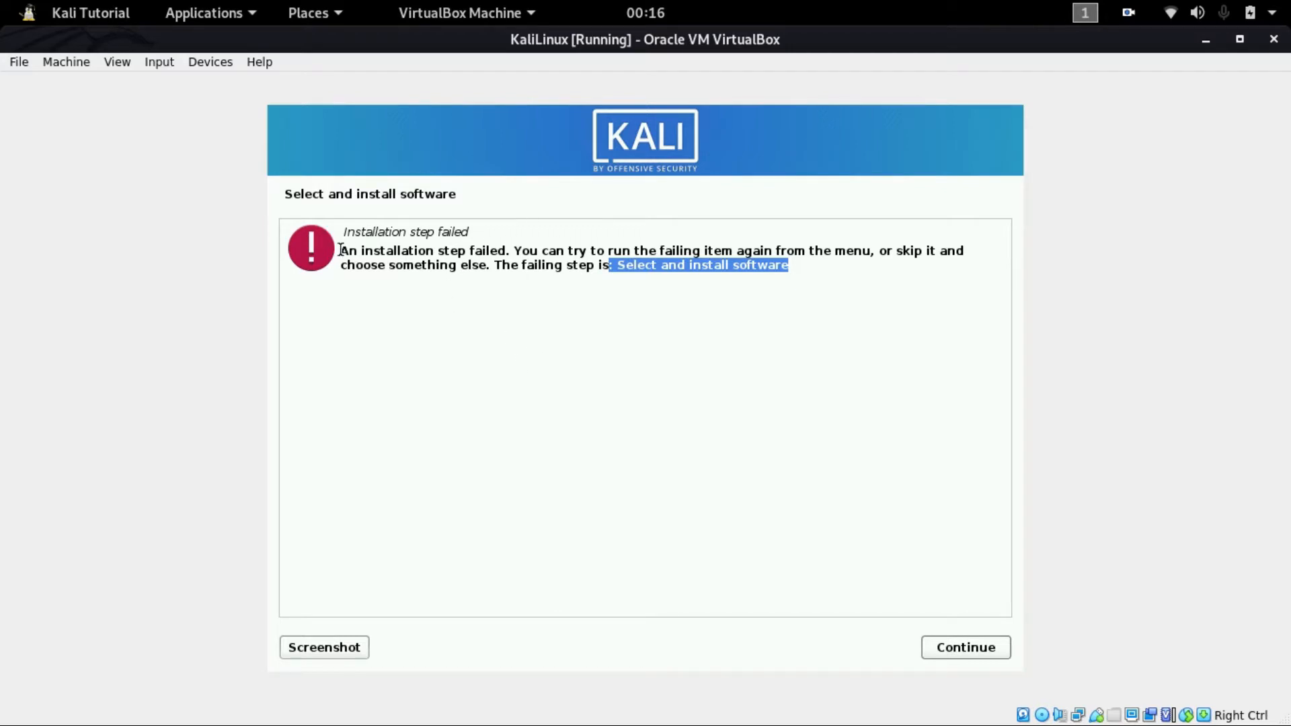
drag(341, 251, 791, 274)
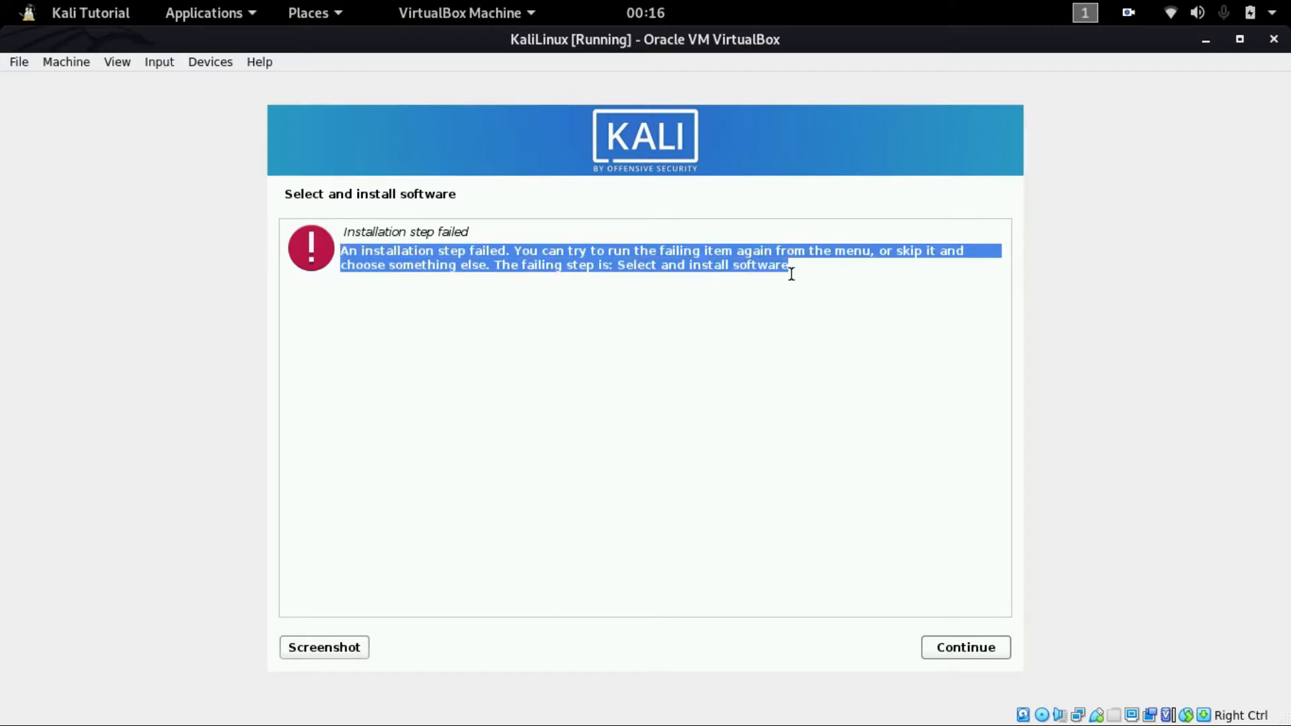
click(665, 264)
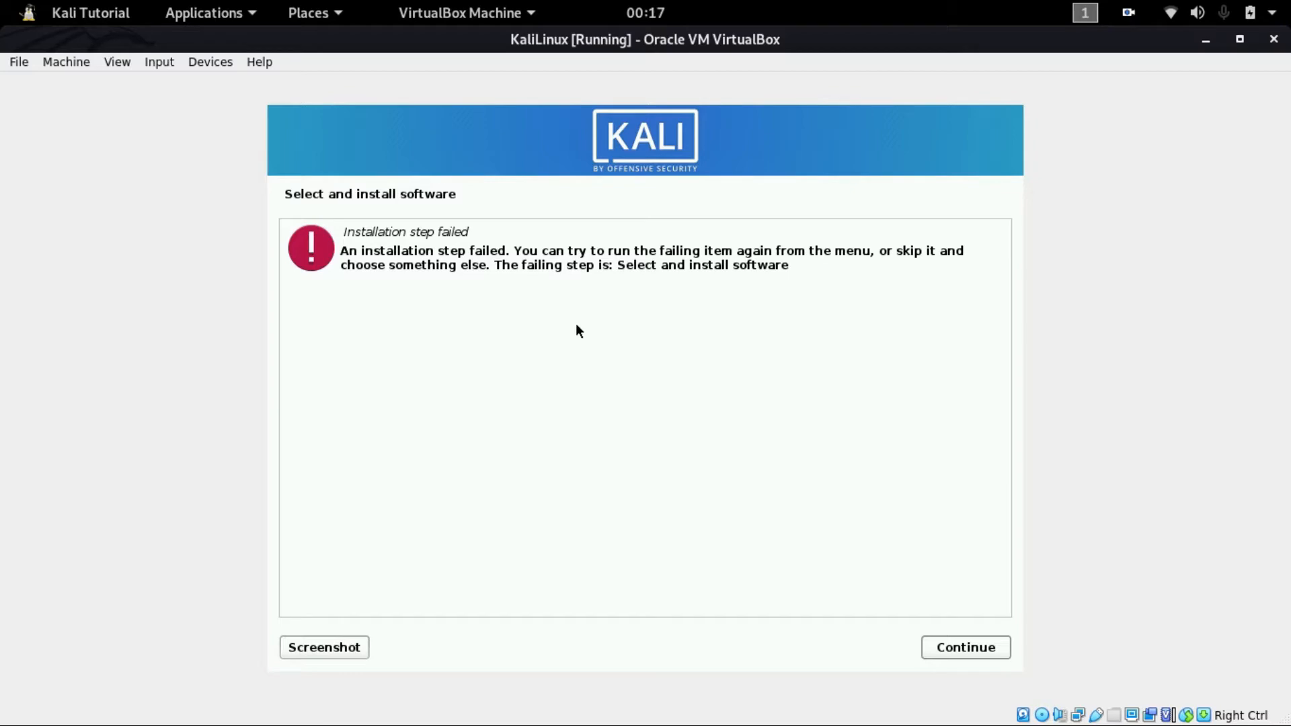
Close the KaliLinux virtual machine with the failed installation by powering it off
click(1234, 42)
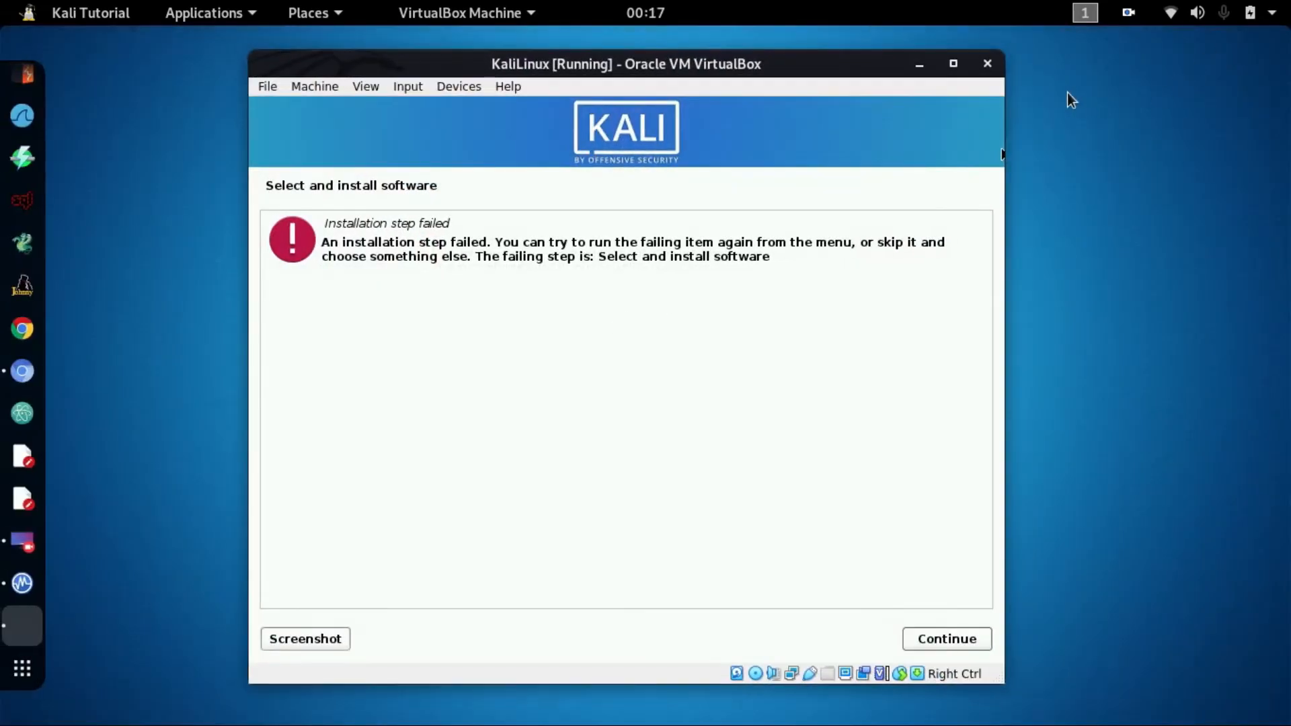
click(988, 65)
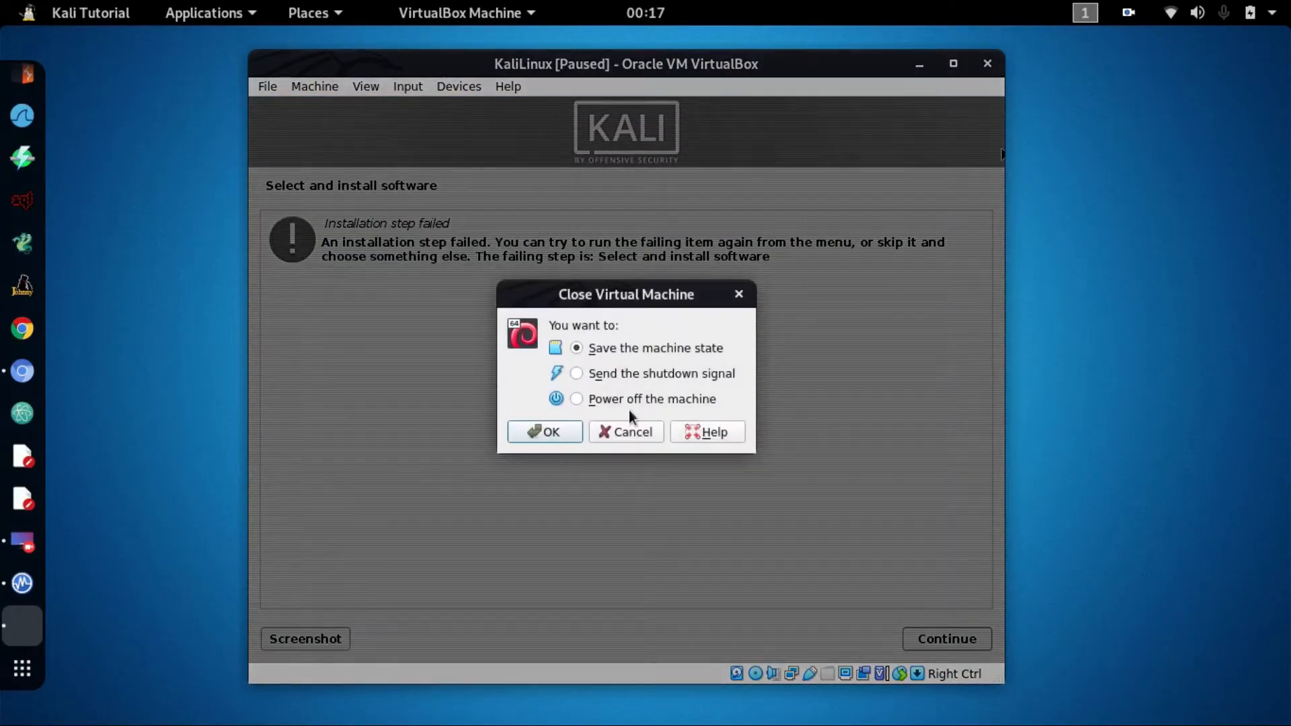
click(577, 399)
click(541, 432)
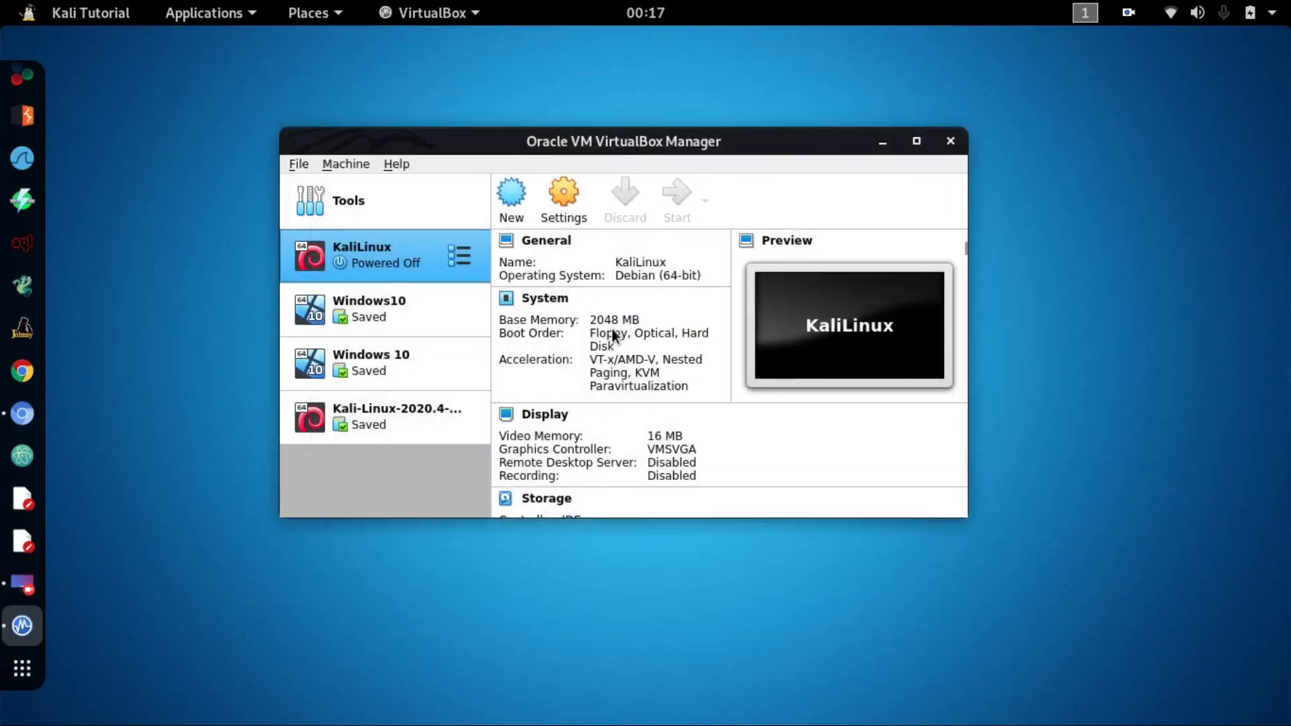
Remove the KaliLinux virtual machine from VirtualBox Manager and delete all of its files
right_click(368, 254)
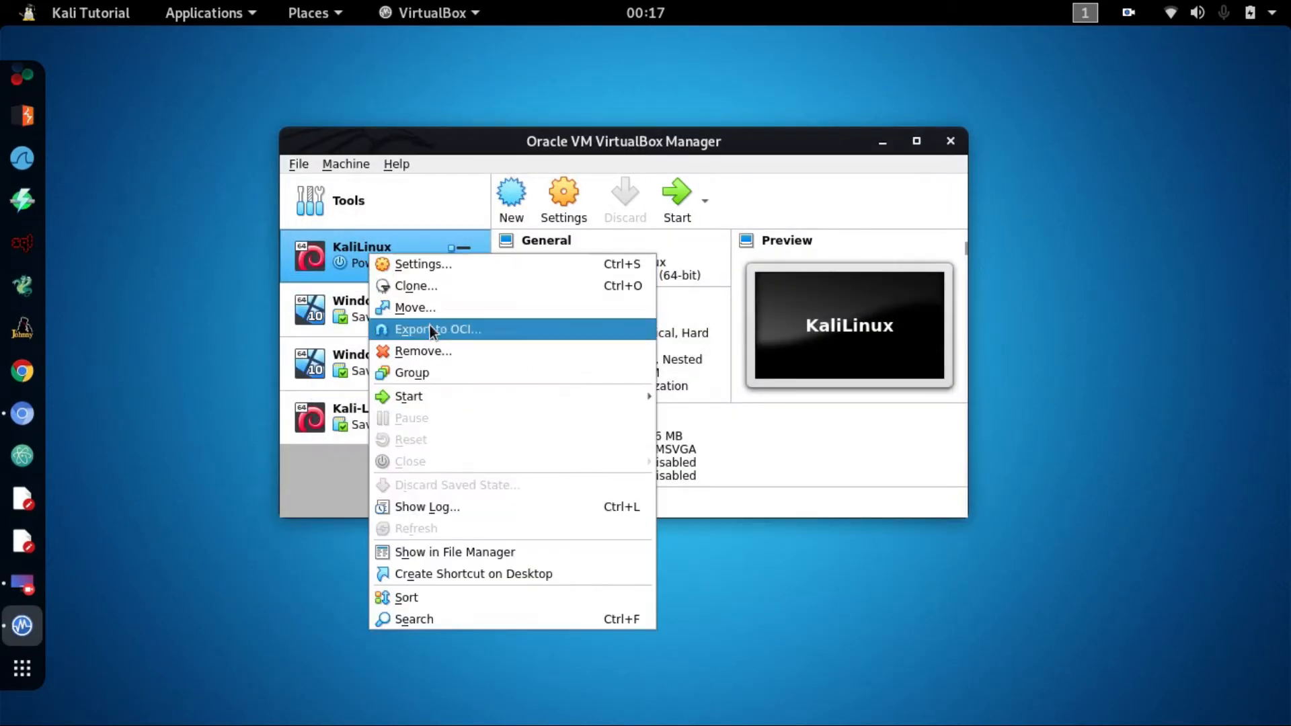
click(435, 358)
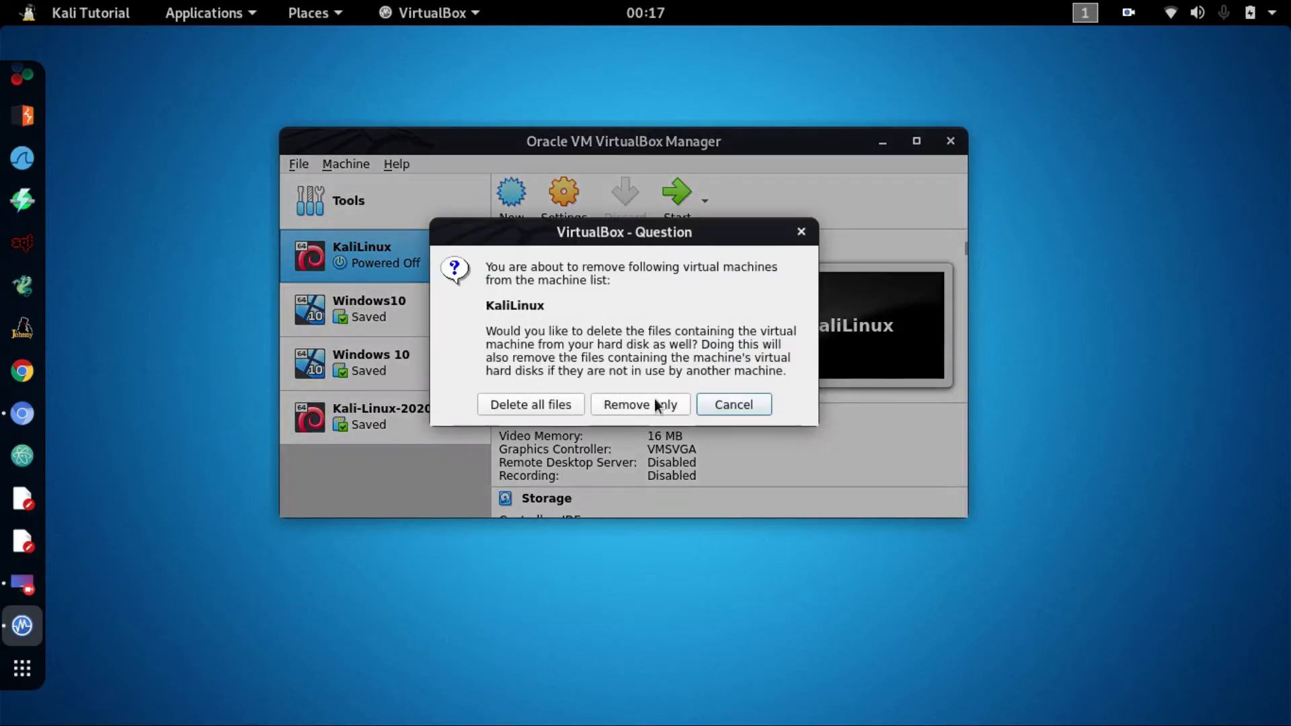
click(550, 403)
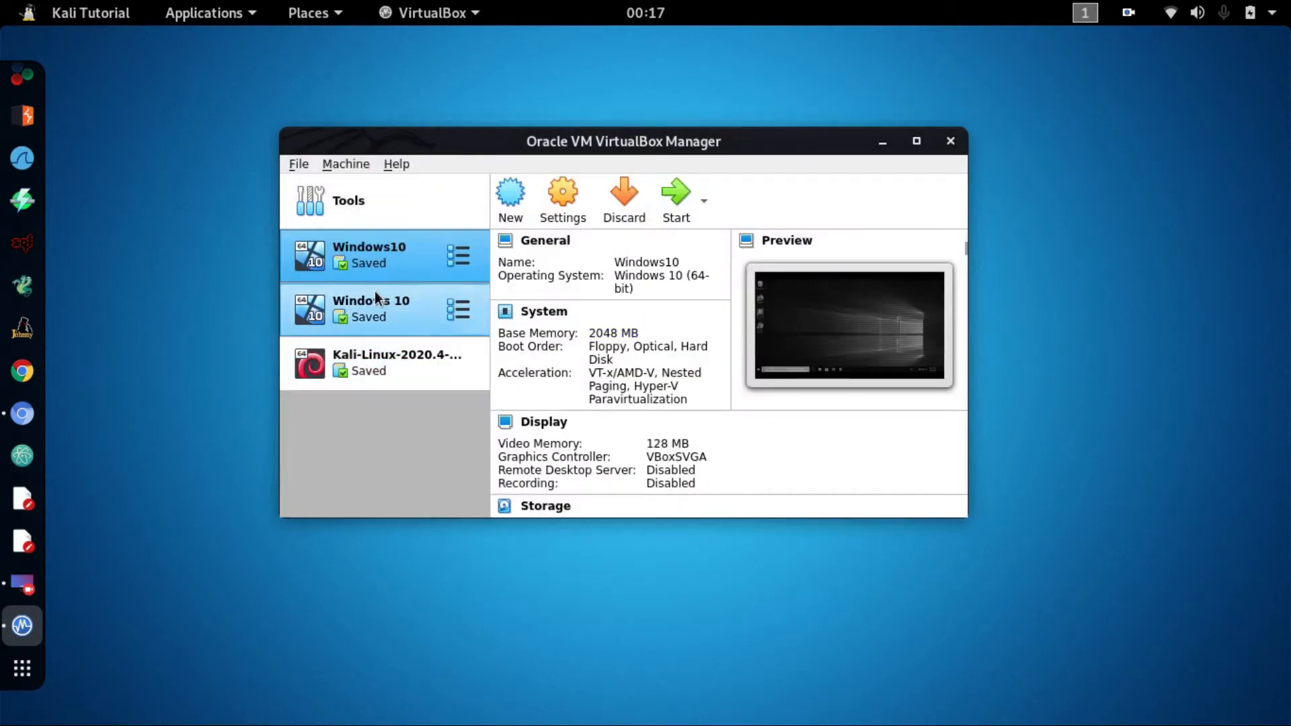
Switch to Chromium and open the Offensive Security VM Download Page from the Kali Linux 64-bit VirtualBox entry
click(25, 423)
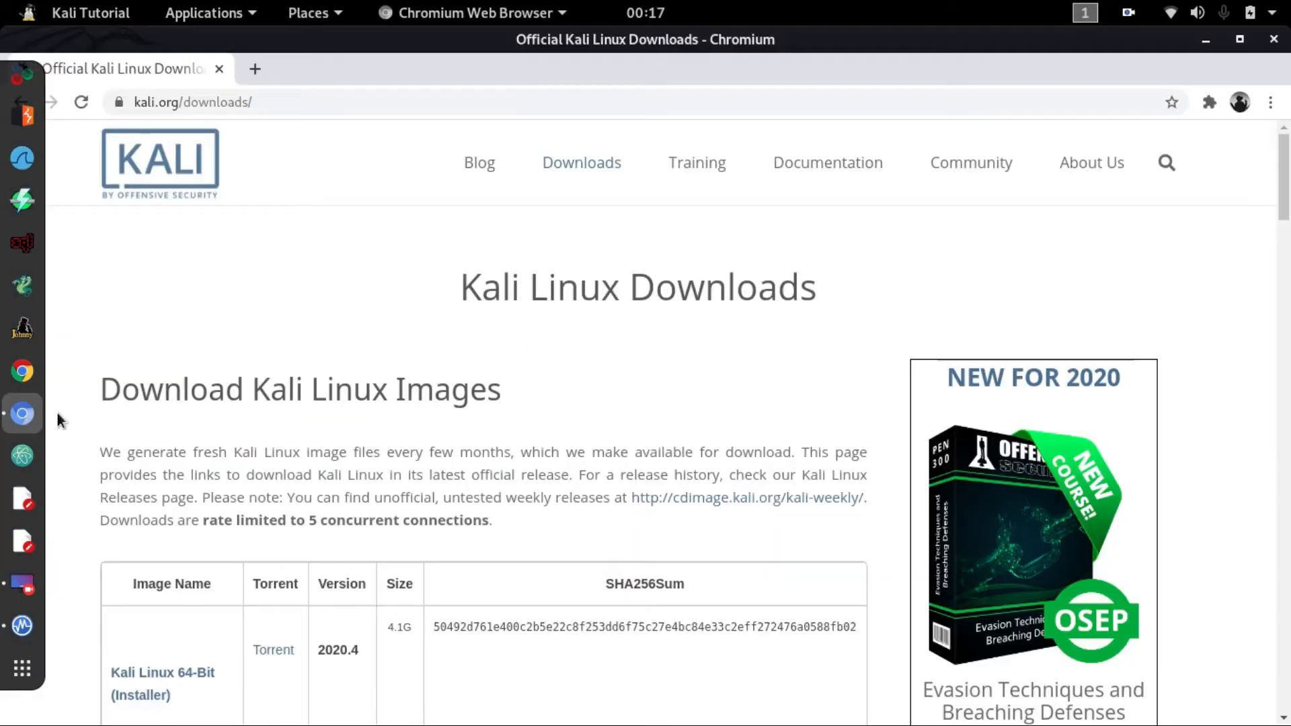
scroll(321, 385, down, 3)
scroll(318, 403, up, 3)
drag(287, 391, 101, 380)
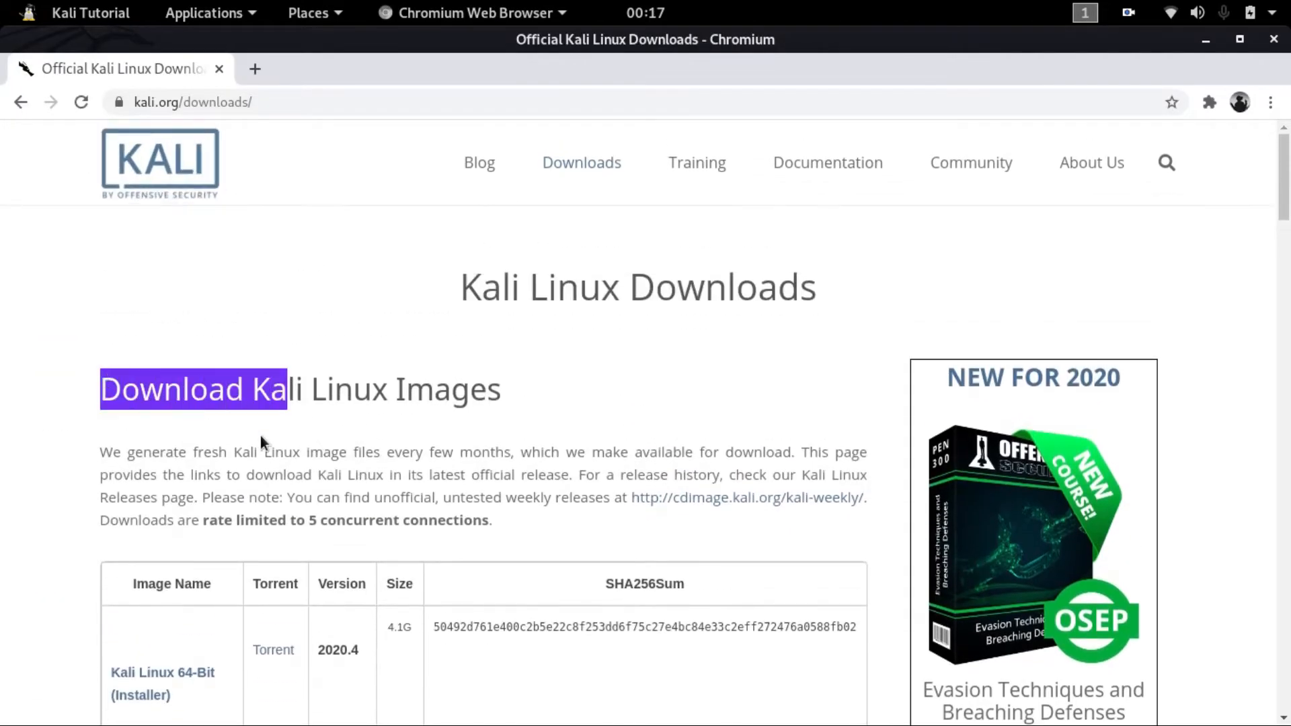
click(259, 441)
scroll(262, 444, down, 10)
scroll(259, 448, down, 5)
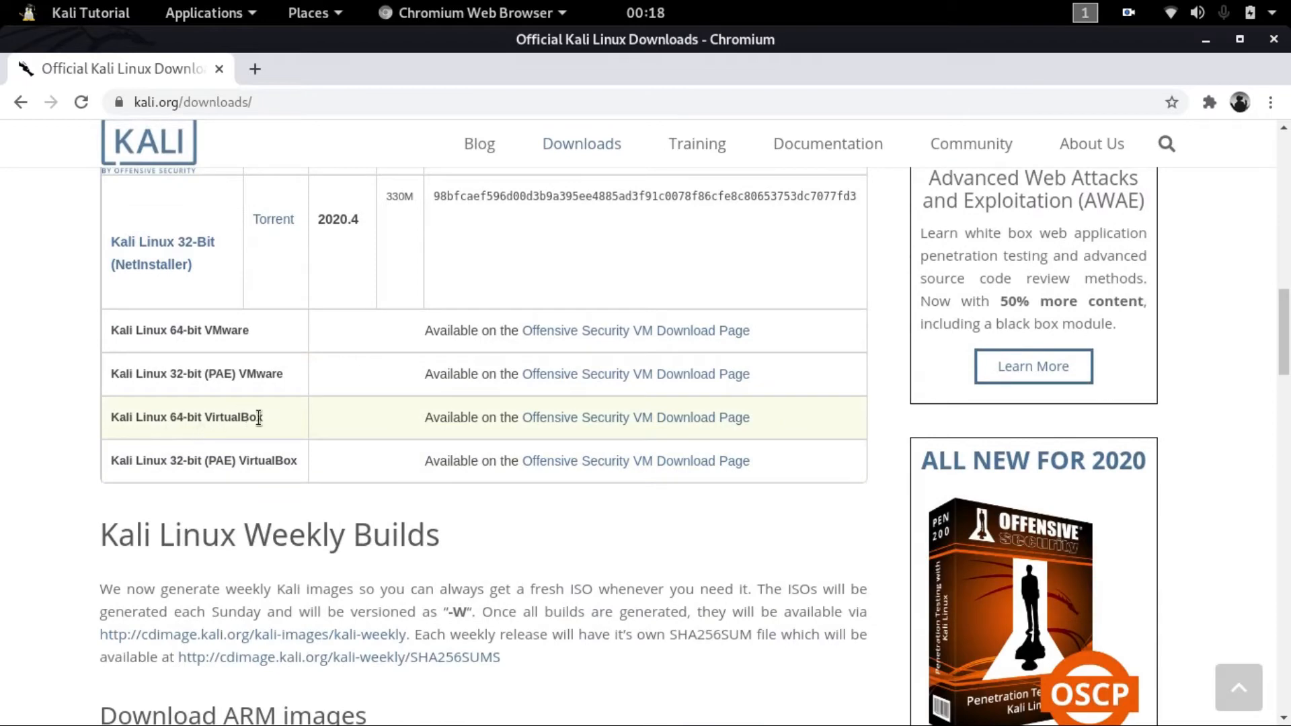
drag(268, 418, 104, 420)
drag(276, 463, 153, 465)
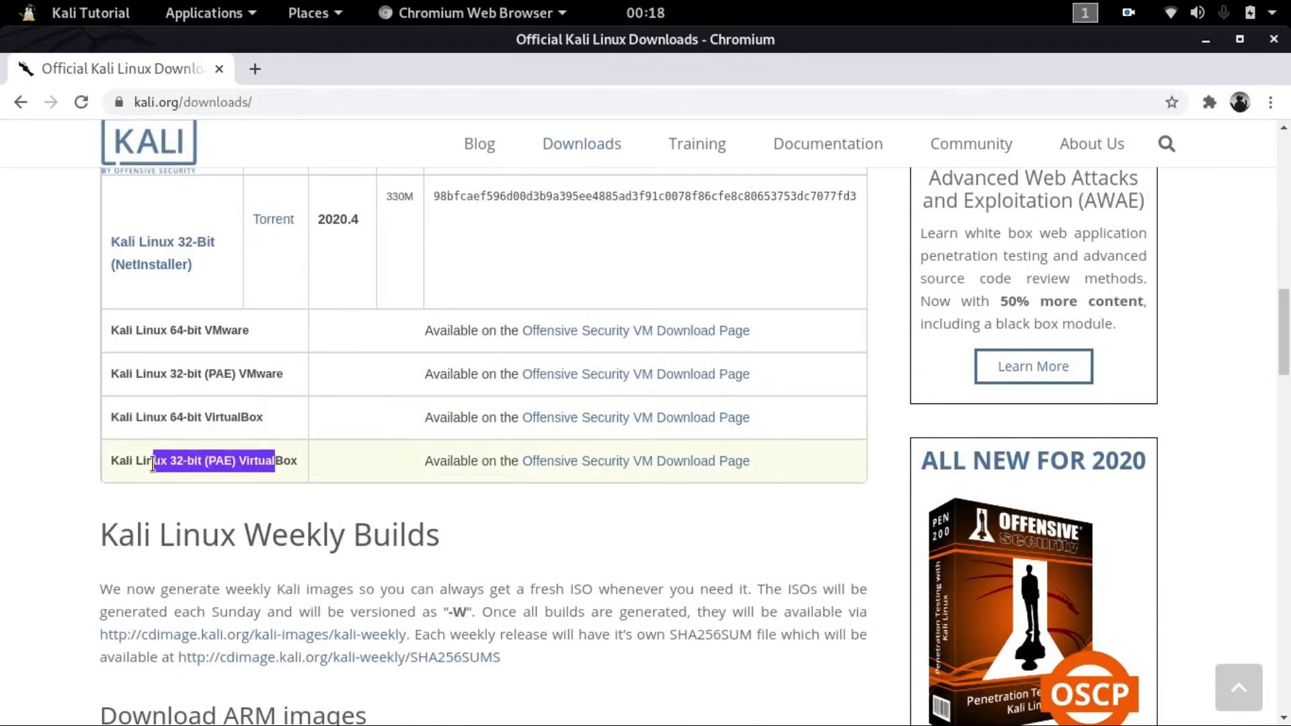
click(272, 431)
click(612, 418)
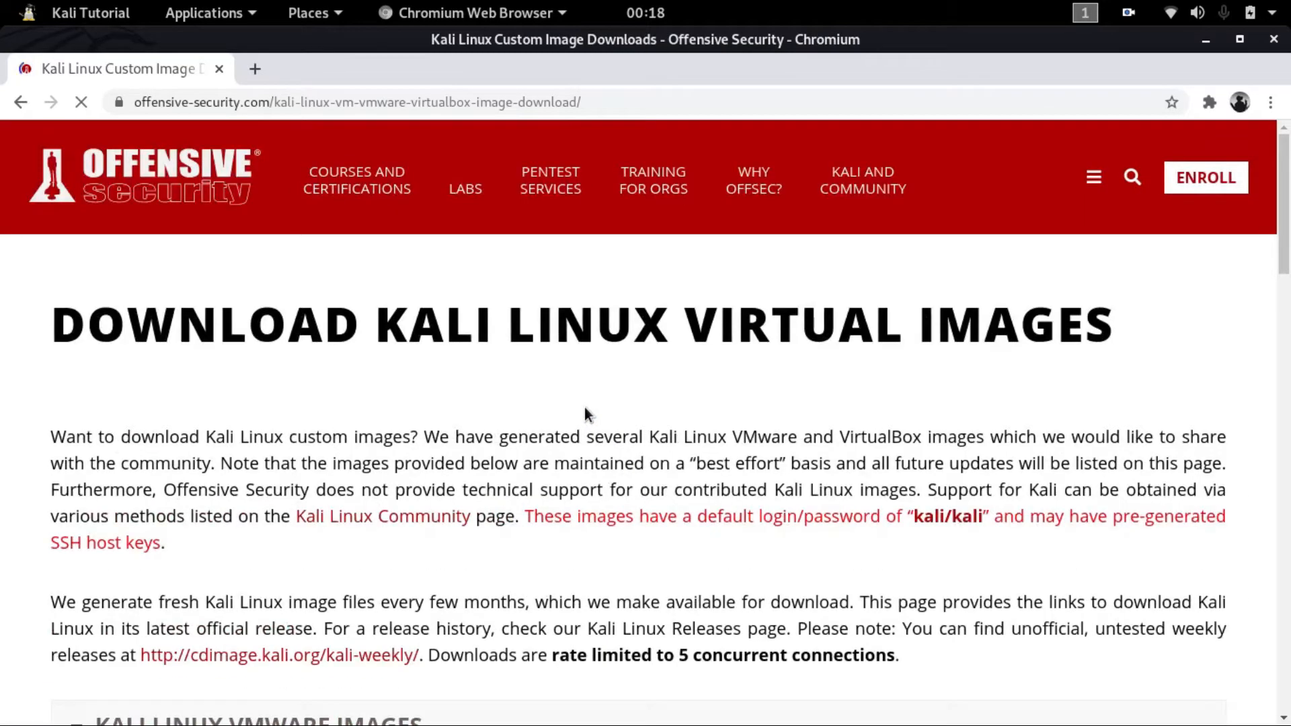
Expand the Kali Linux VirtualBox Images list on the virtual images download page
drag(72, 321, 1213, 343)
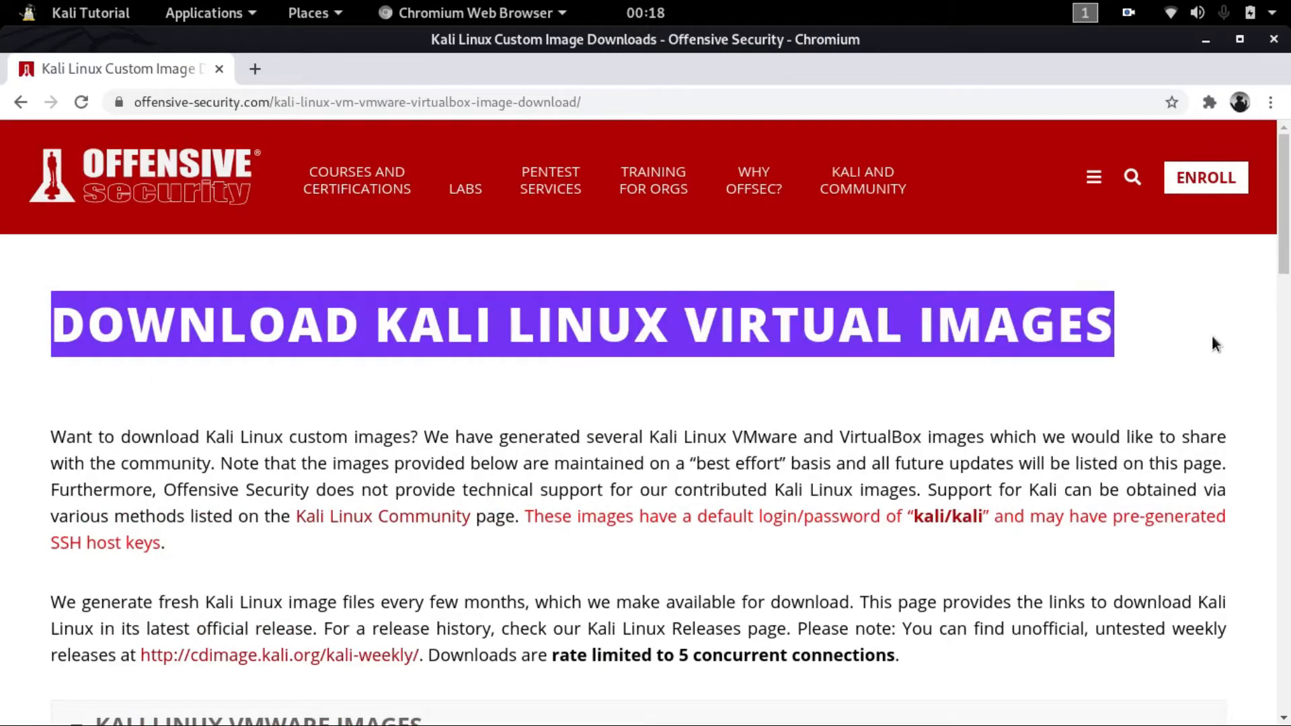
click(716, 412)
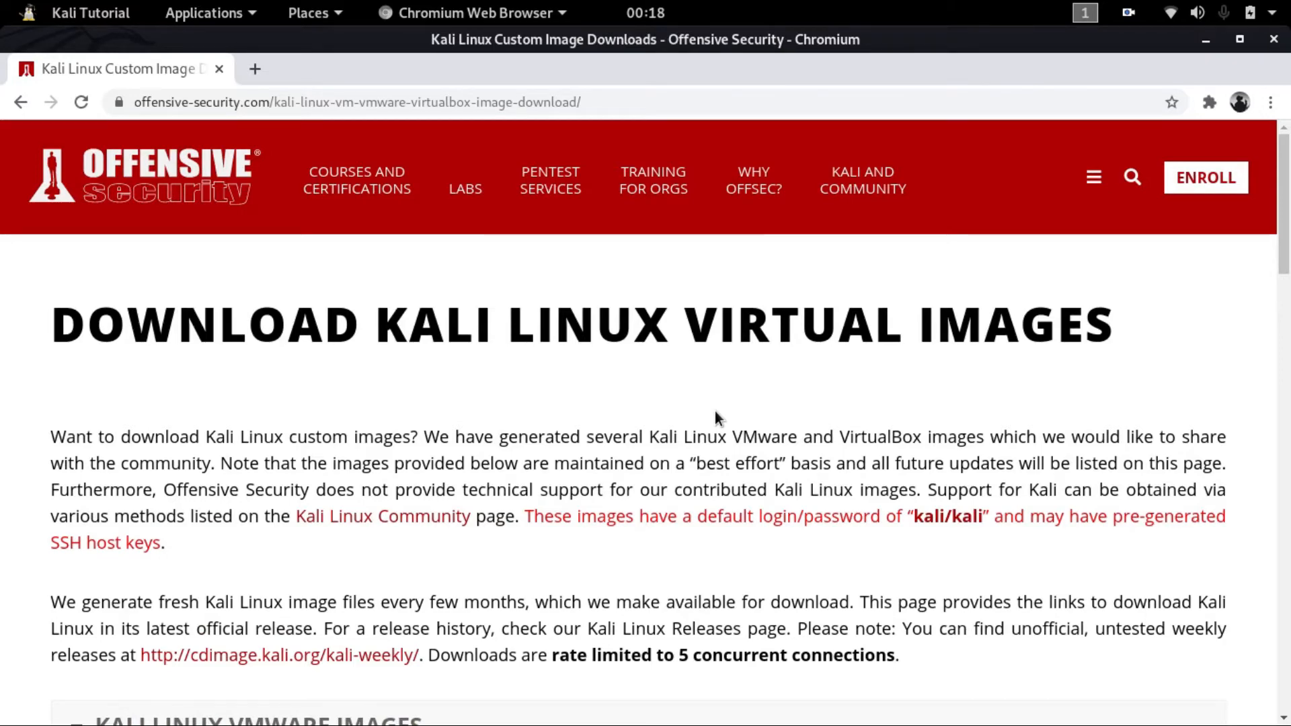
scroll(716, 410, down, 3)
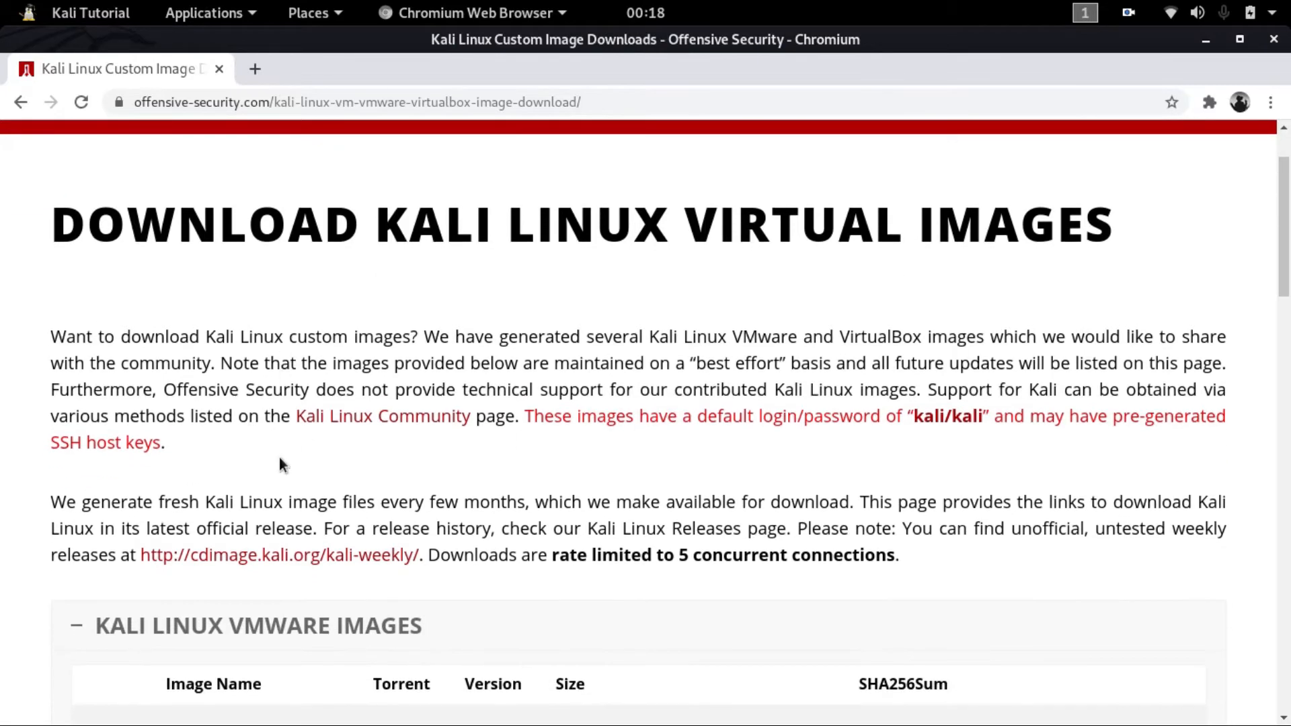
drag(51, 338, 898, 530)
click(898, 531)
scroll(512, 469, down, 3)
scroll(471, 469, down, 2)
scroll(316, 499, down, 2)
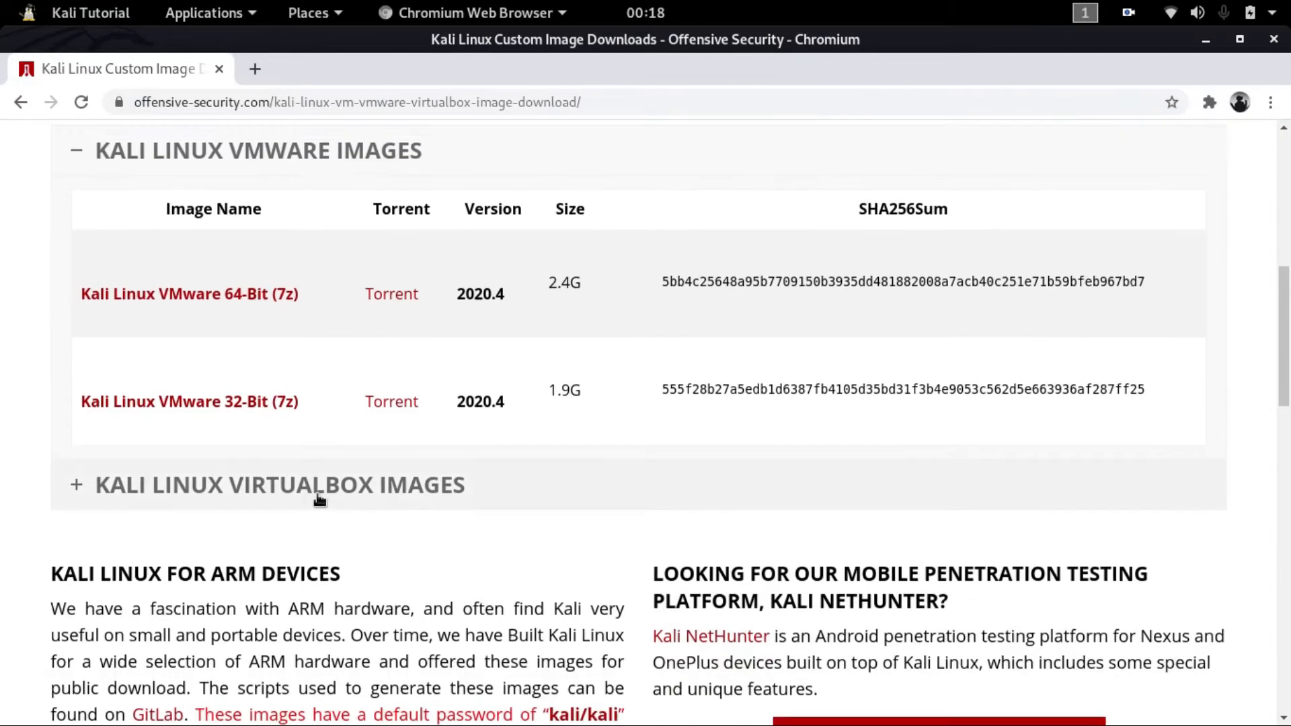
click(318, 463)
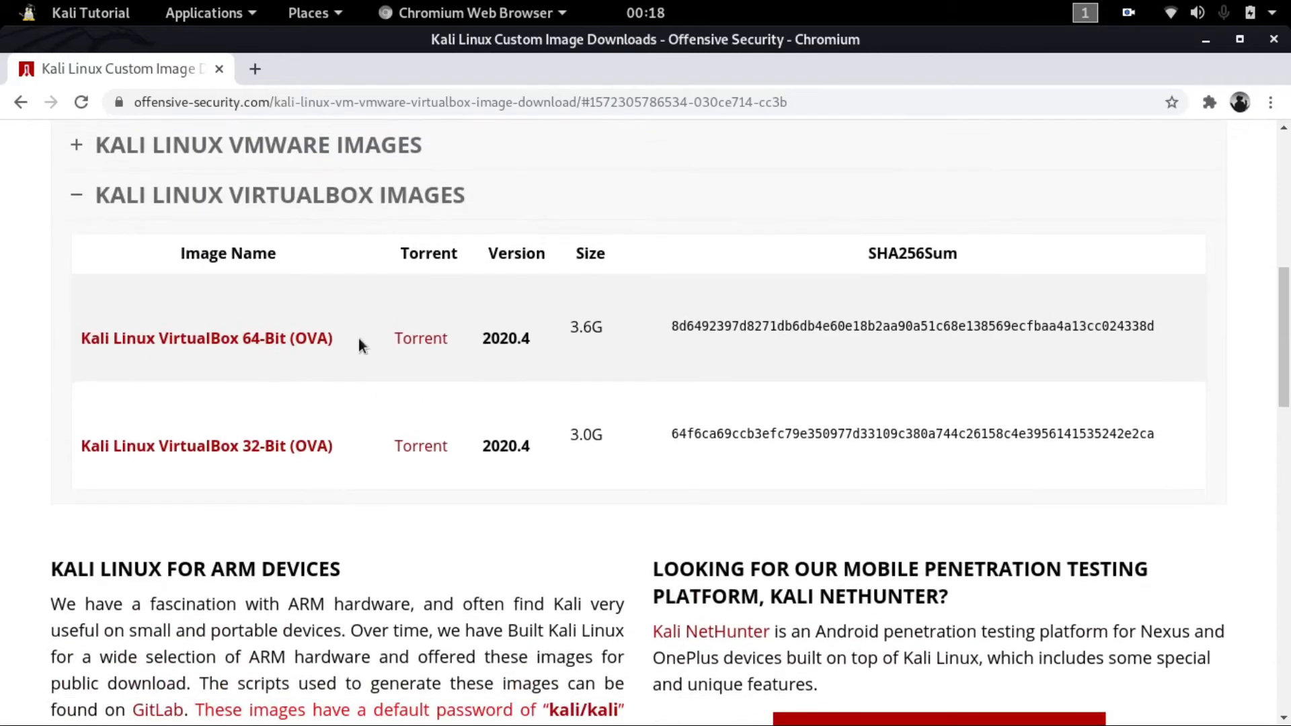
Start downloading the Kali Linux VirtualBox 64-Bit (OVA) image, and cancel that download in the browser's download list
drag(349, 340, 82, 336)
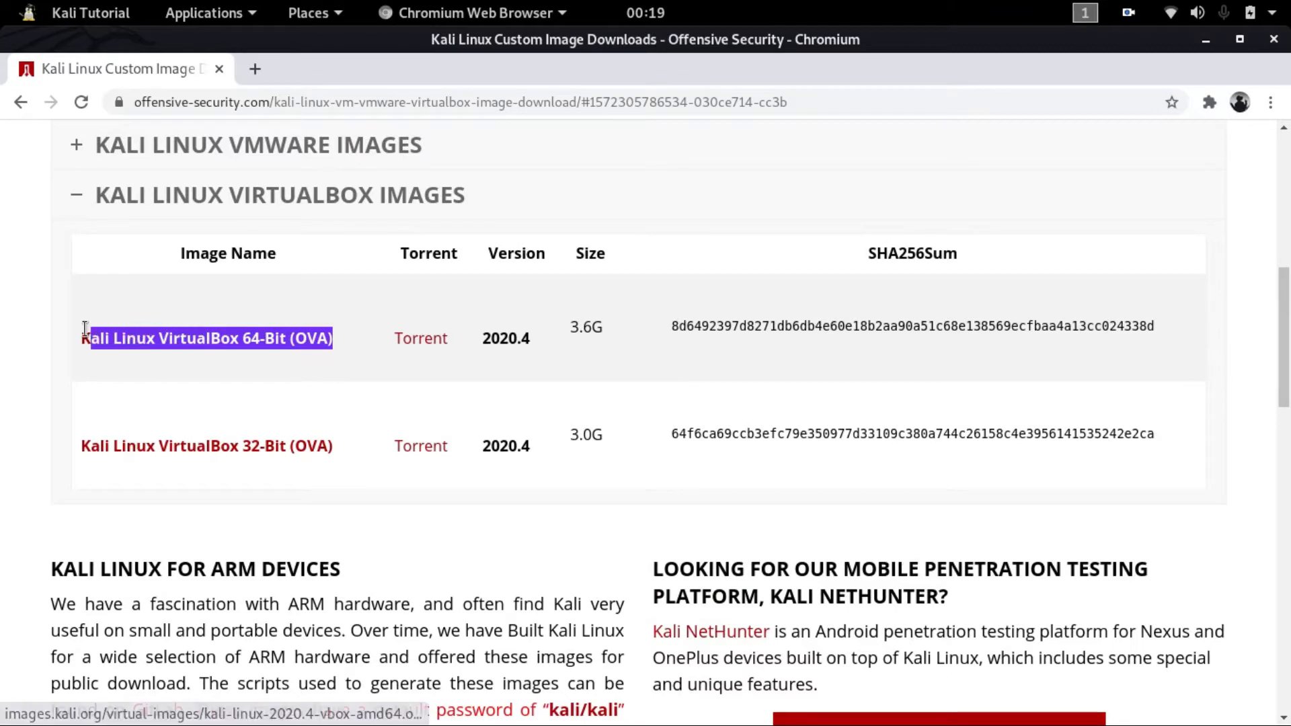
click(299, 451)
drag(334, 447, 82, 447)
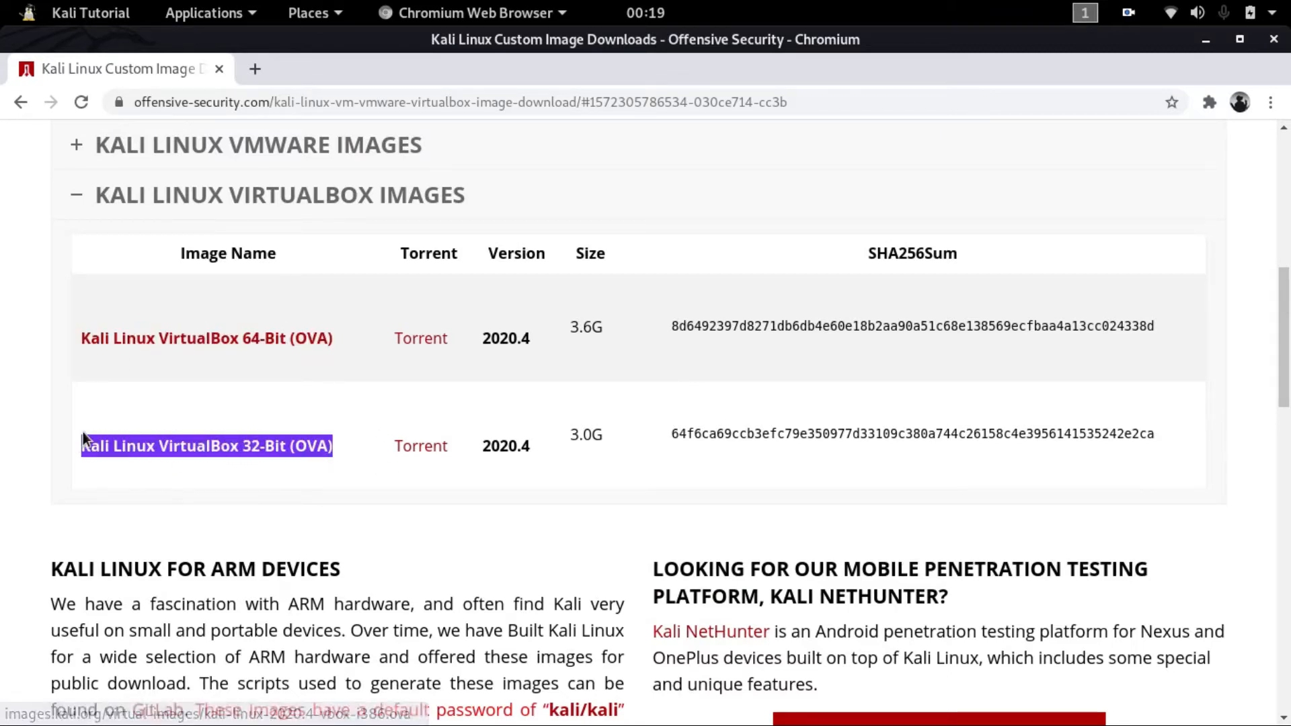
click(357, 384)
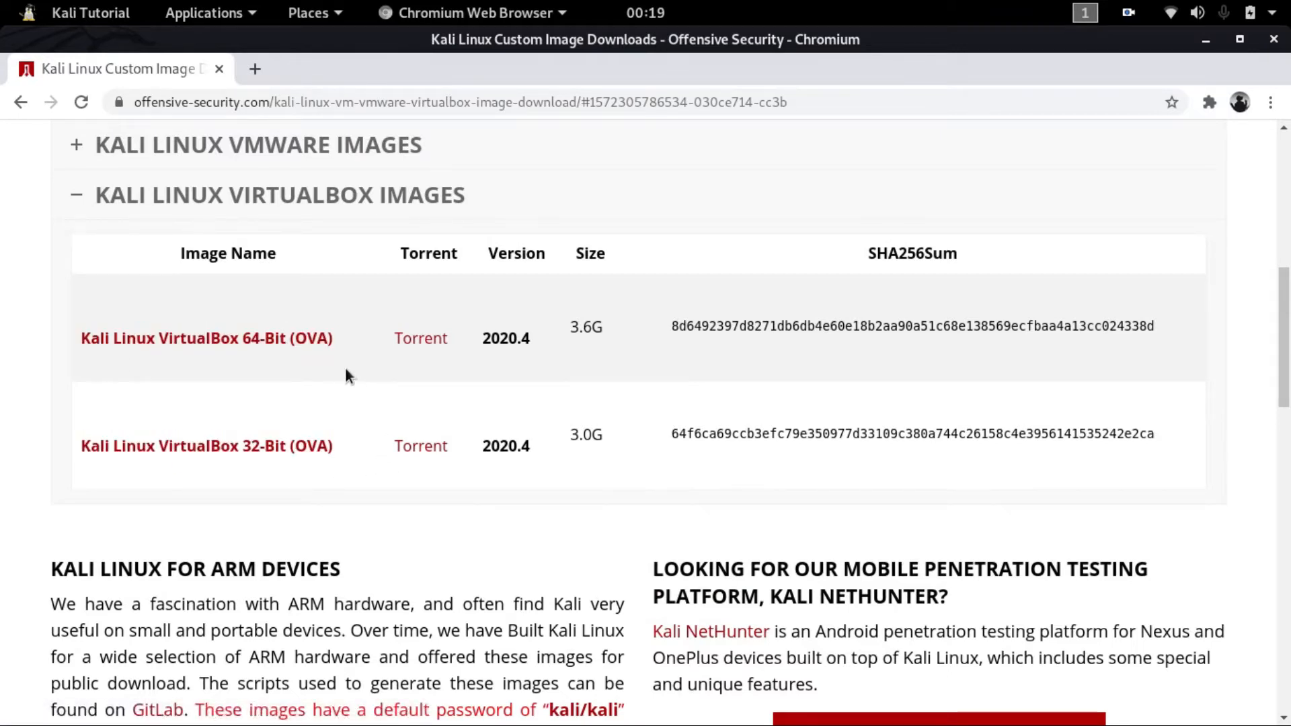
click(298, 339)
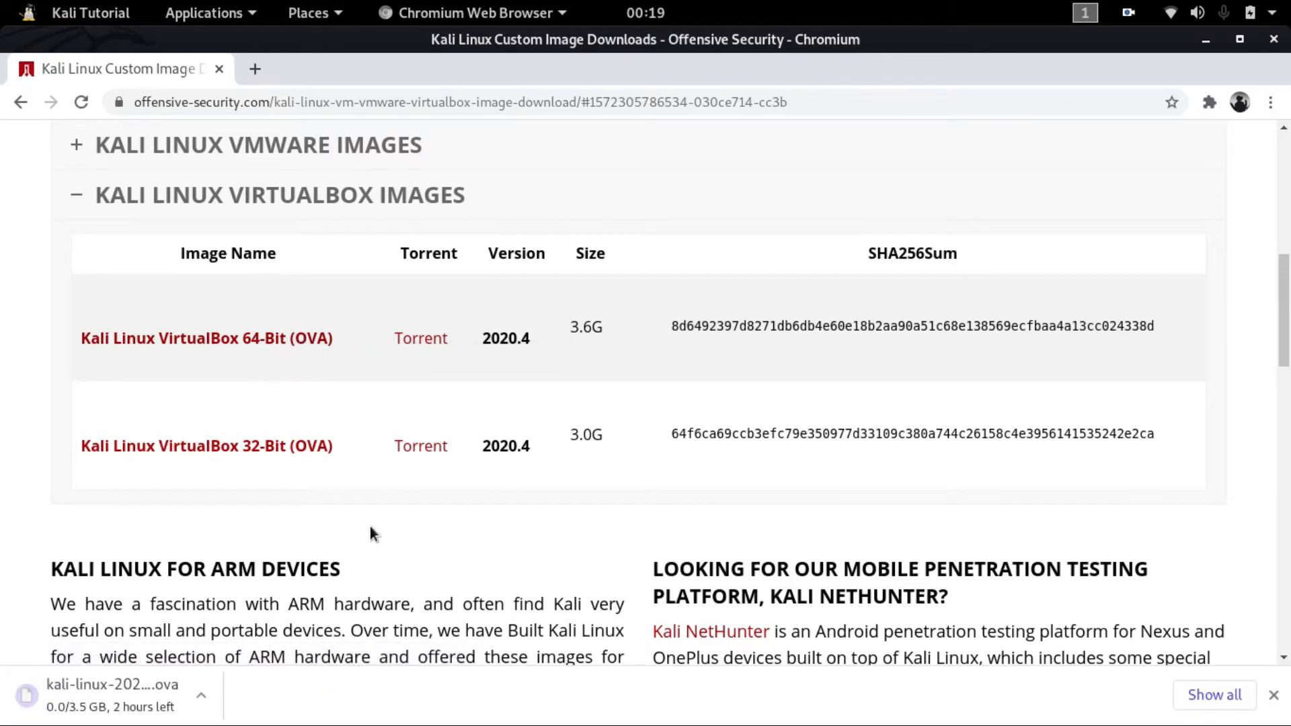
key(ctrl+j)
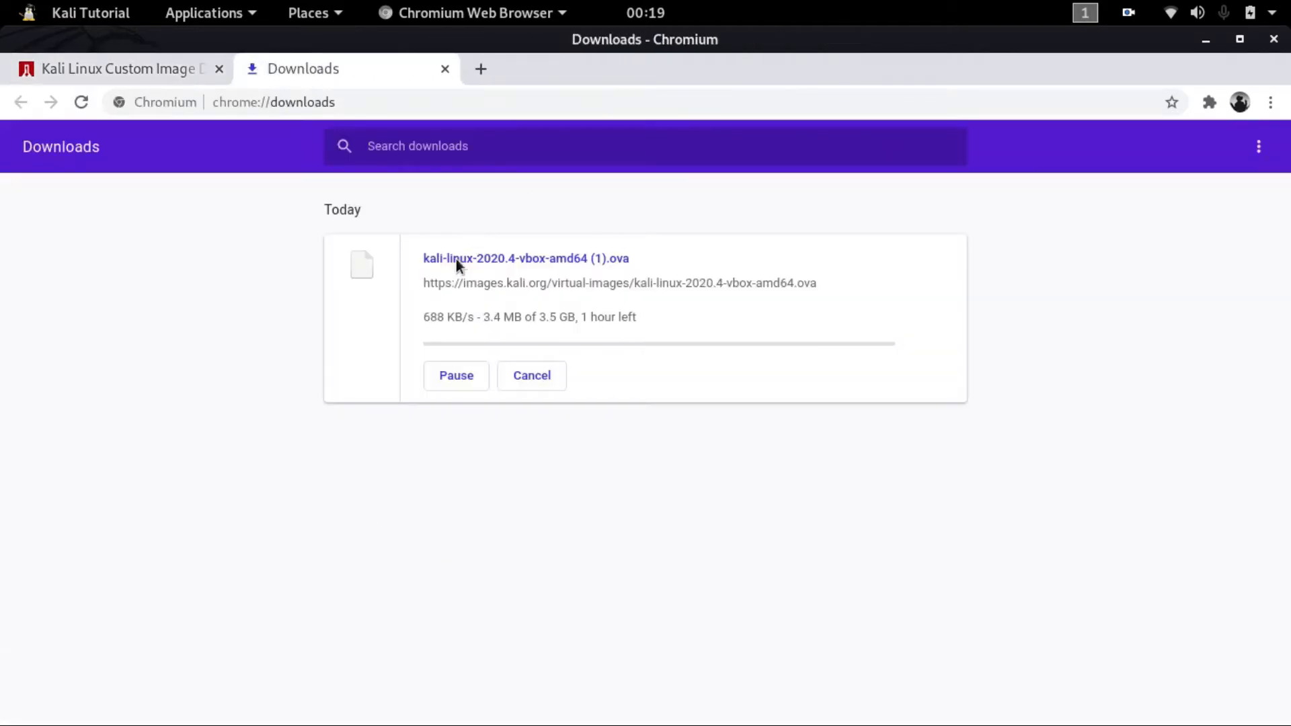
click(543, 377)
Switch to Files and locate kali-linux-2020.4-vbox-amd64.ova in the Downloads folder
mouse_move(4, 213)
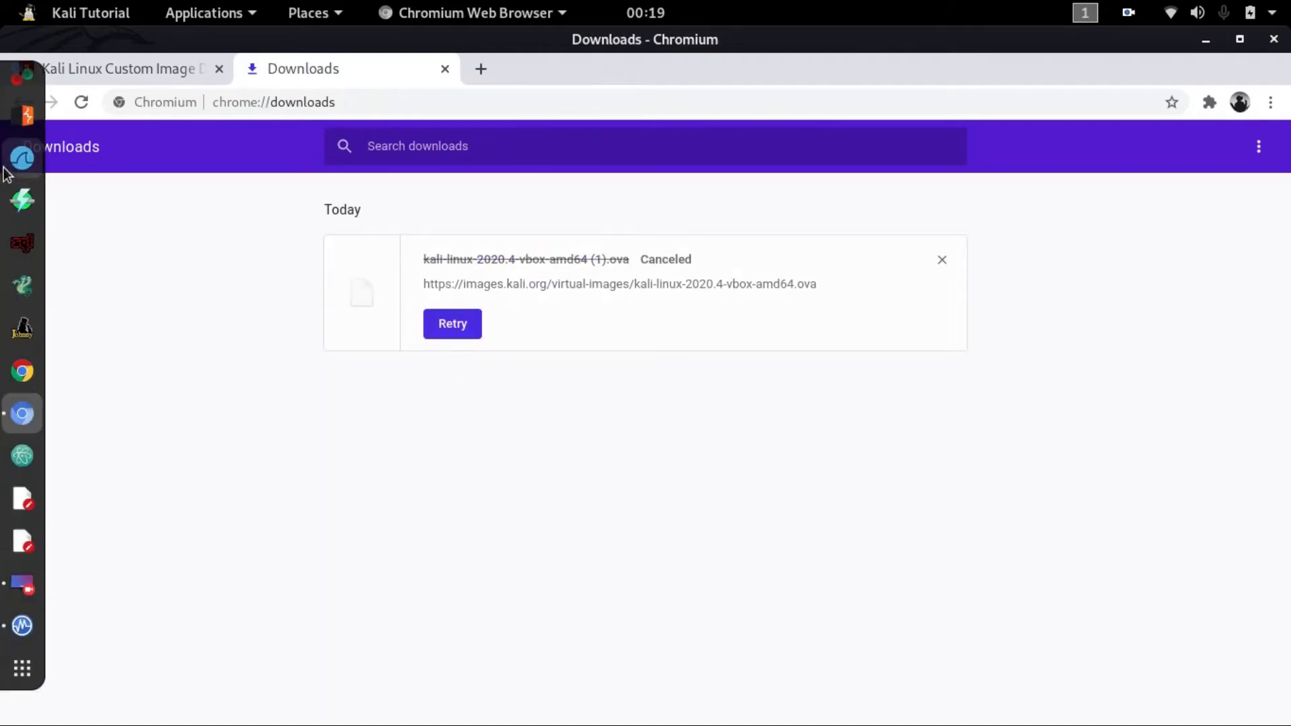
click(23, 84)
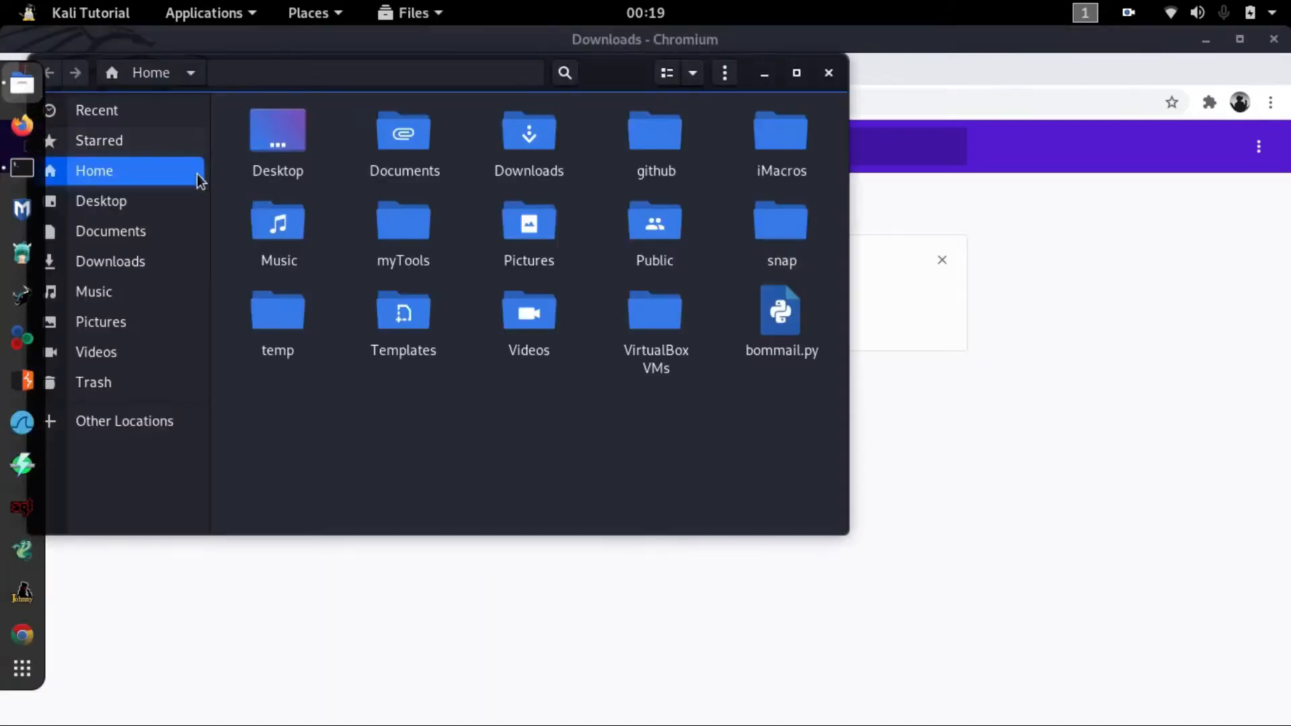
drag(287, 85, 318, 135)
click(211, 308)
drag(420, 397, 494, 222)
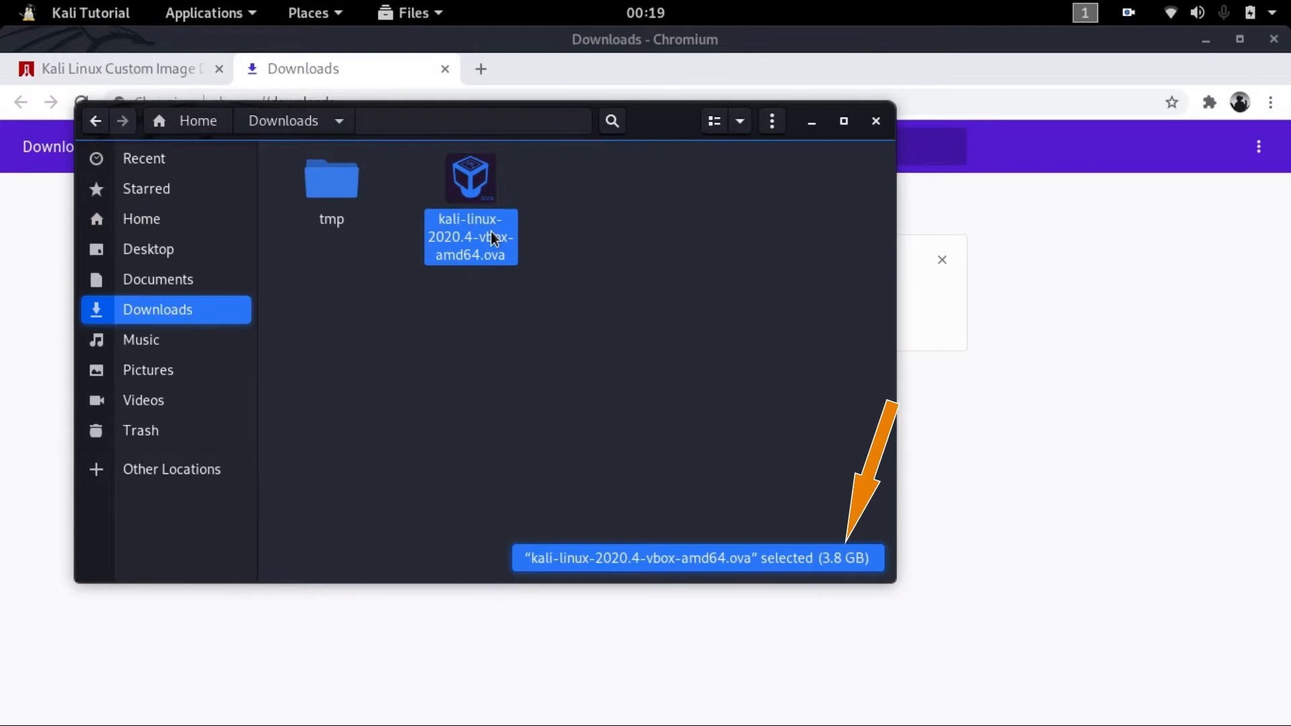
drag(627, 325, 467, 212)
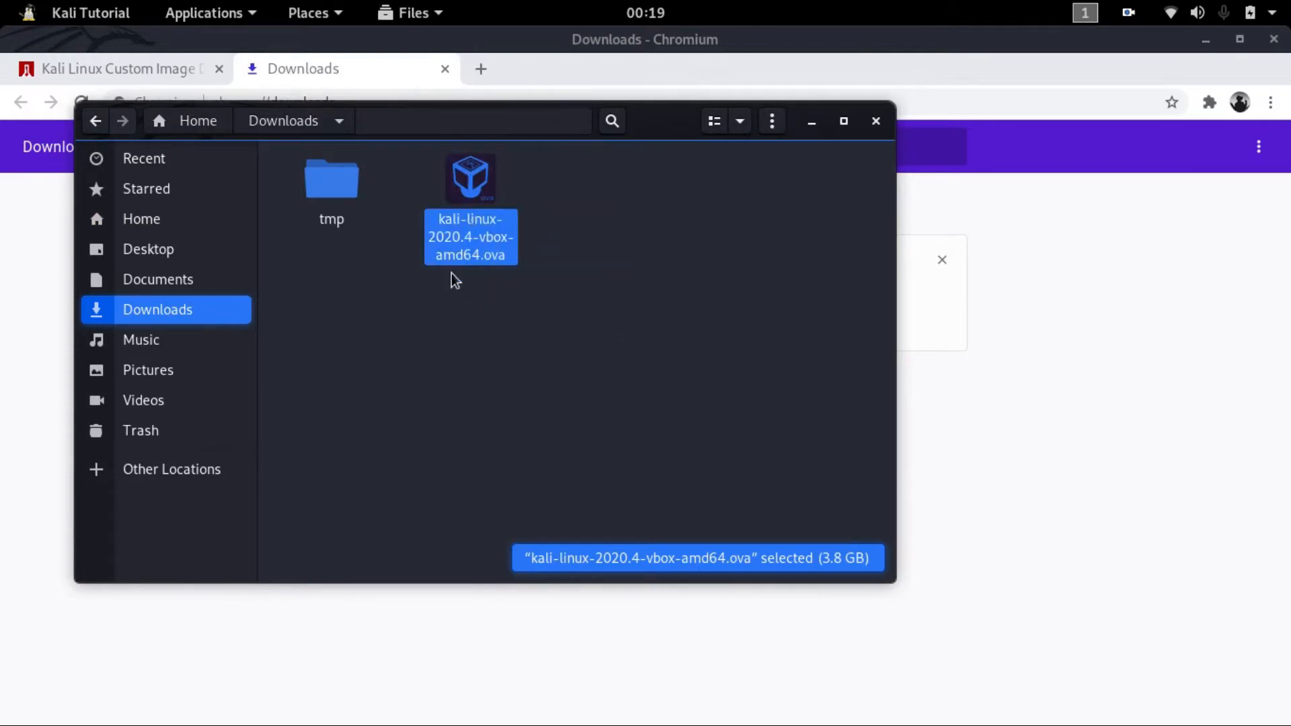
drag(546, 261, 494, 225)
click(534, 273)
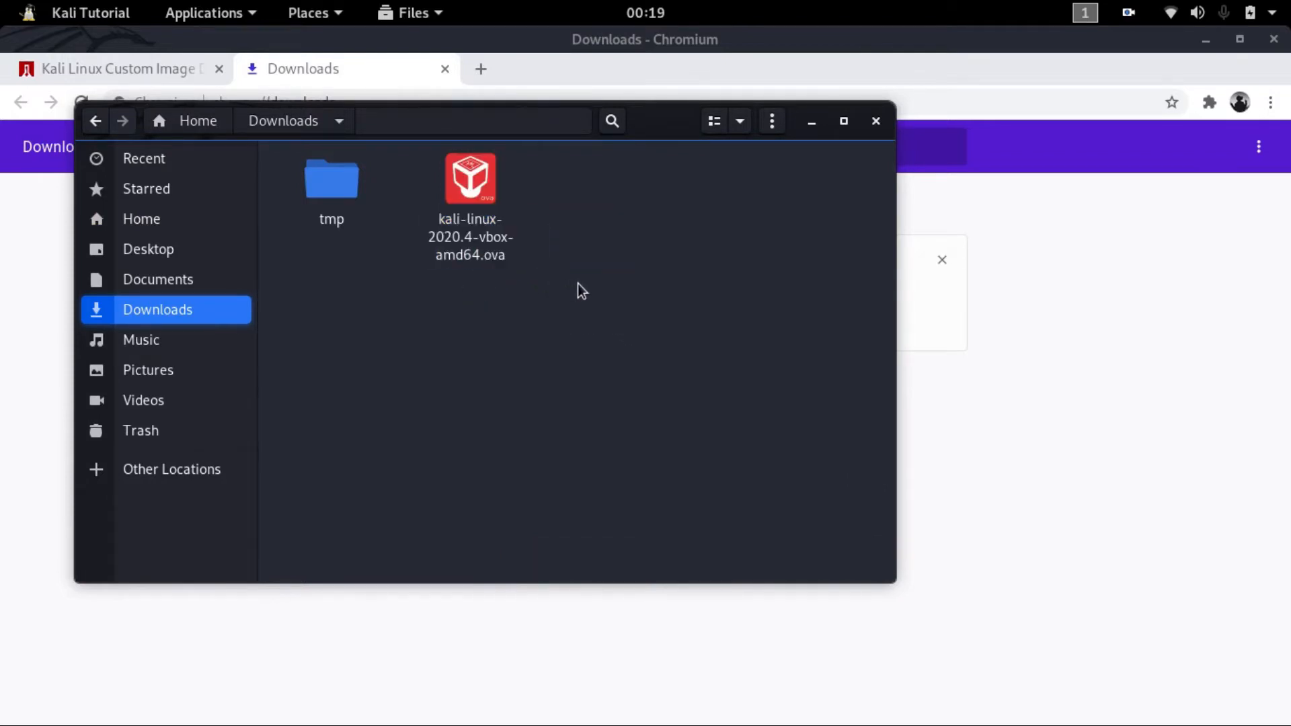
Minimize the Chromium and Files windows to return to VirtualBox Manager
click(1159, 144)
click(1205, 40)
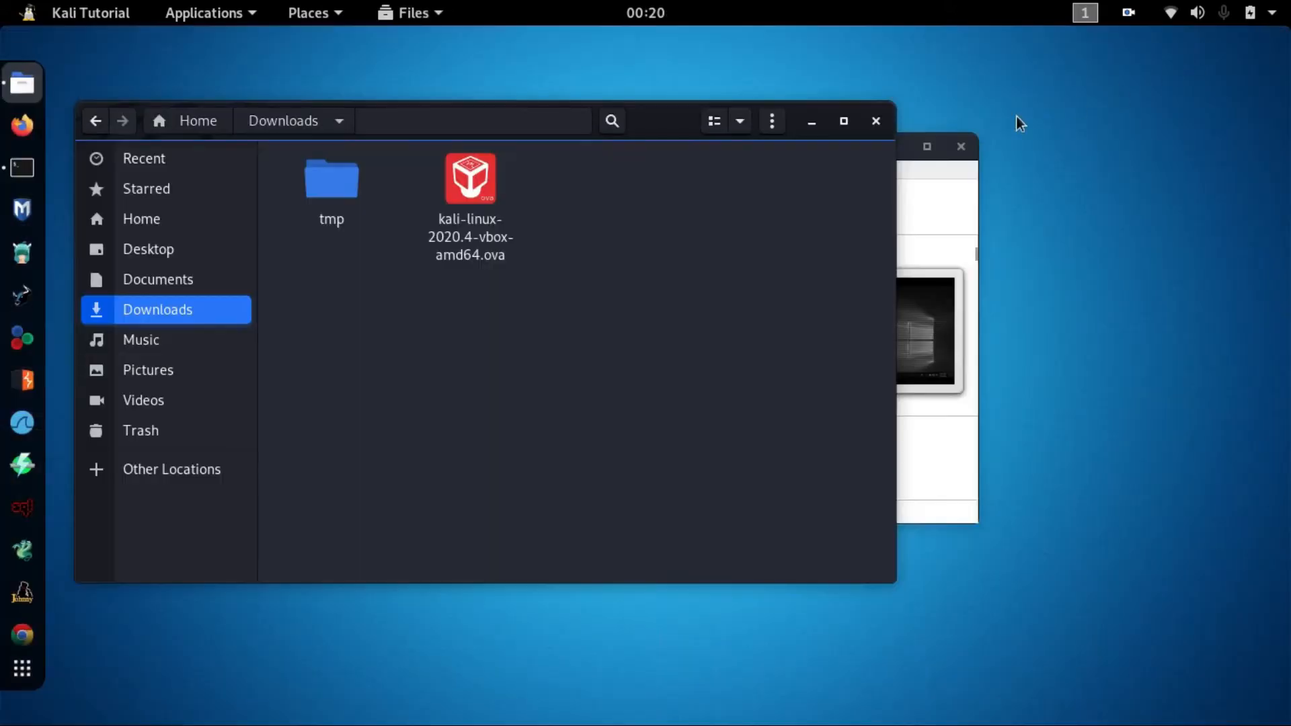
drag(631, 118, 680, 125)
click(551, 245)
click(584, 247)
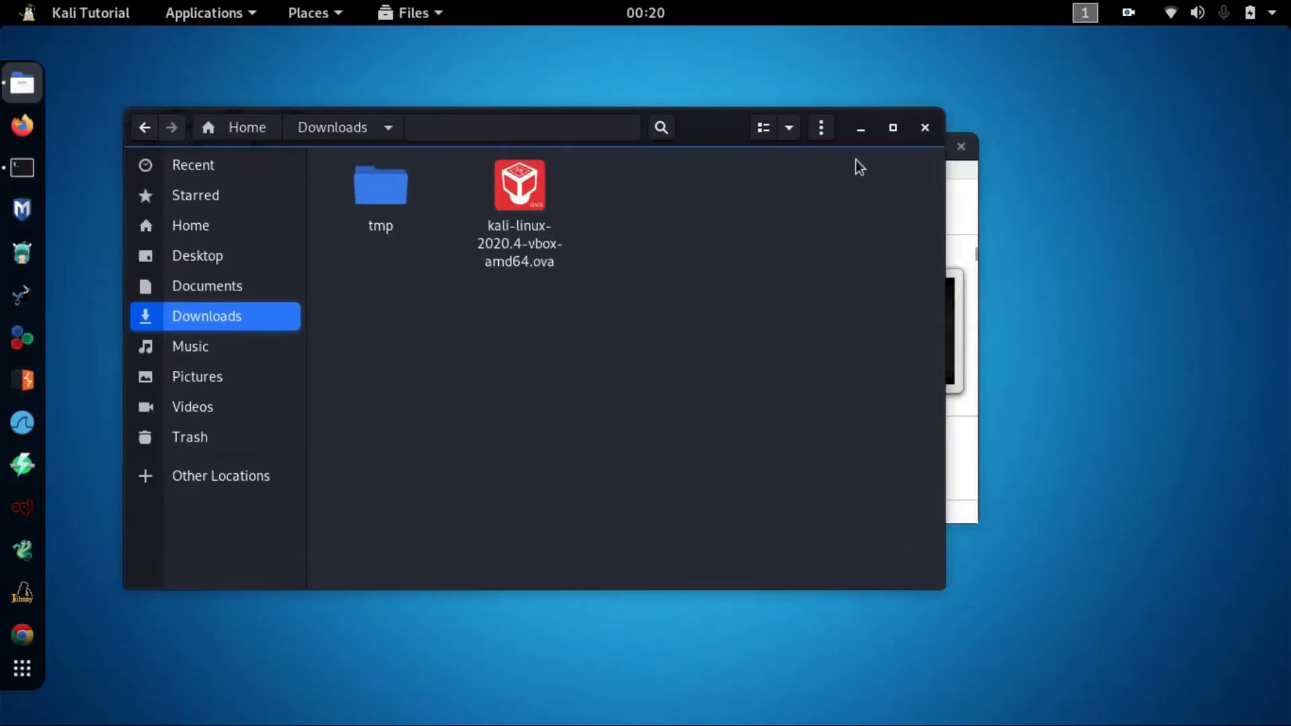
click(867, 126)
drag(772, 156, 777, 176)
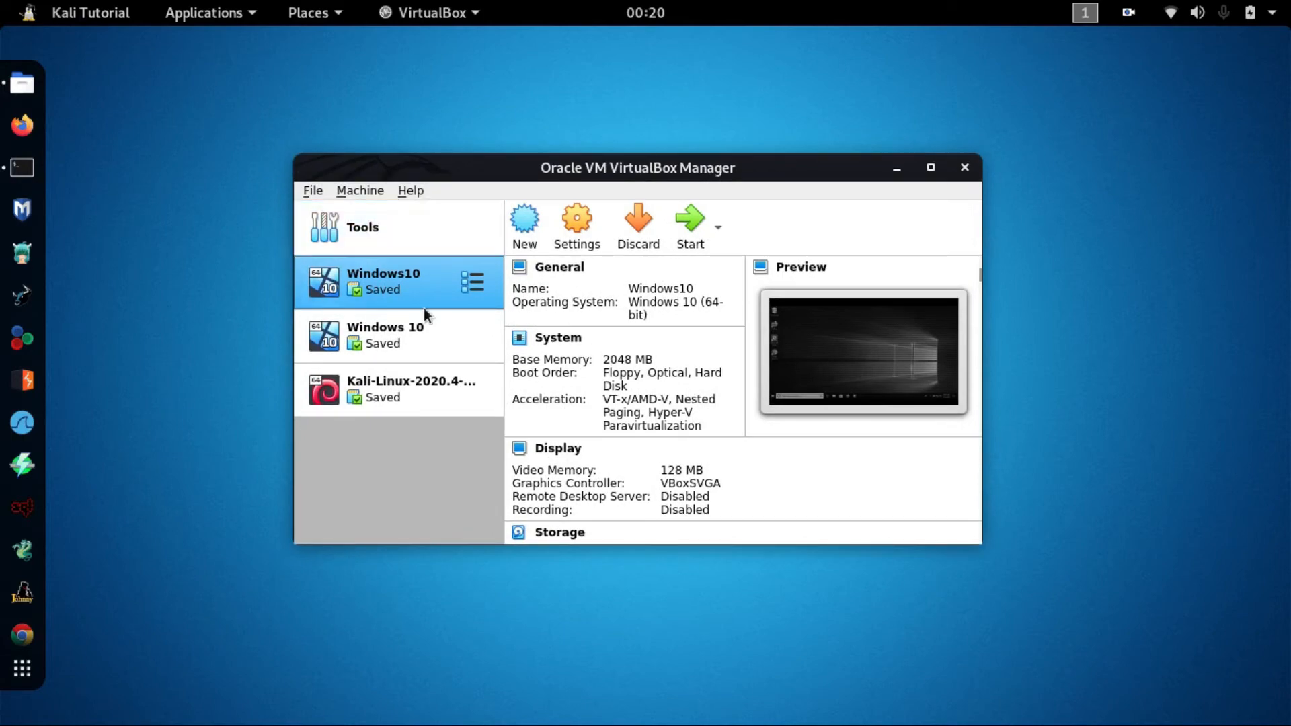
Open the Import Virtual Appliance wizard and keep Local File System as the source
click(311, 192)
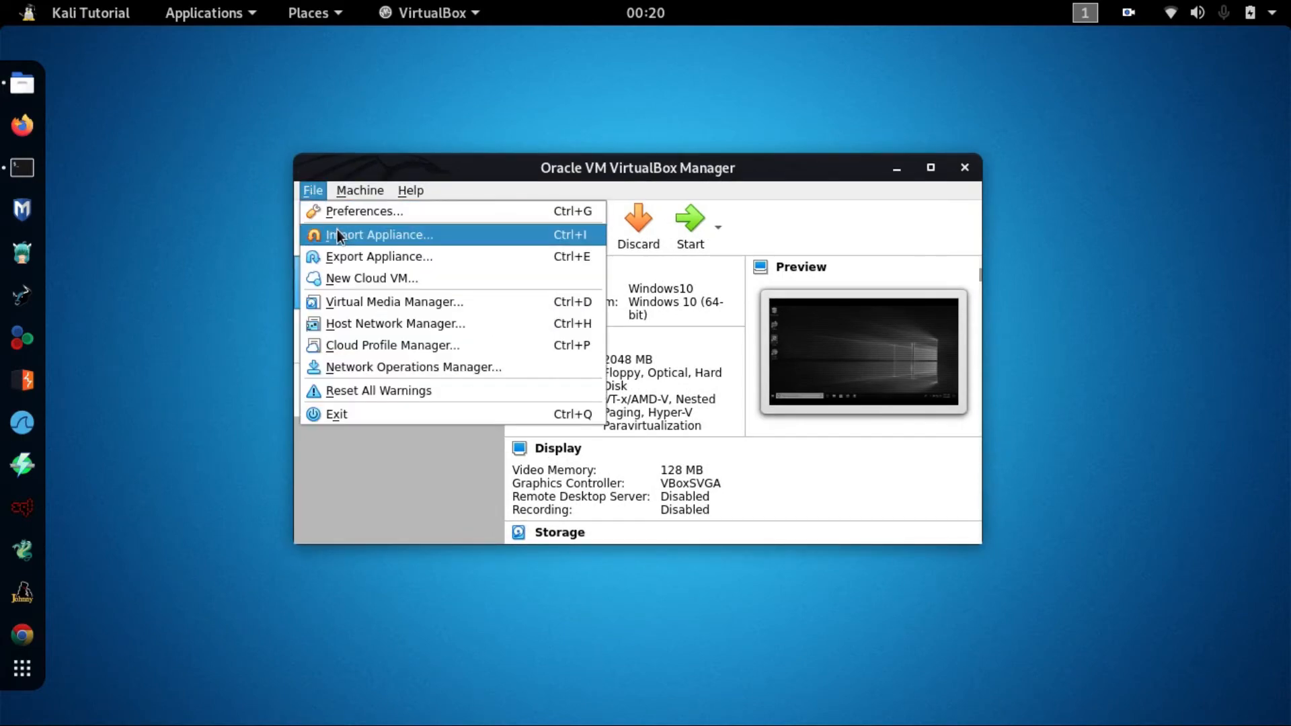
click(357, 234)
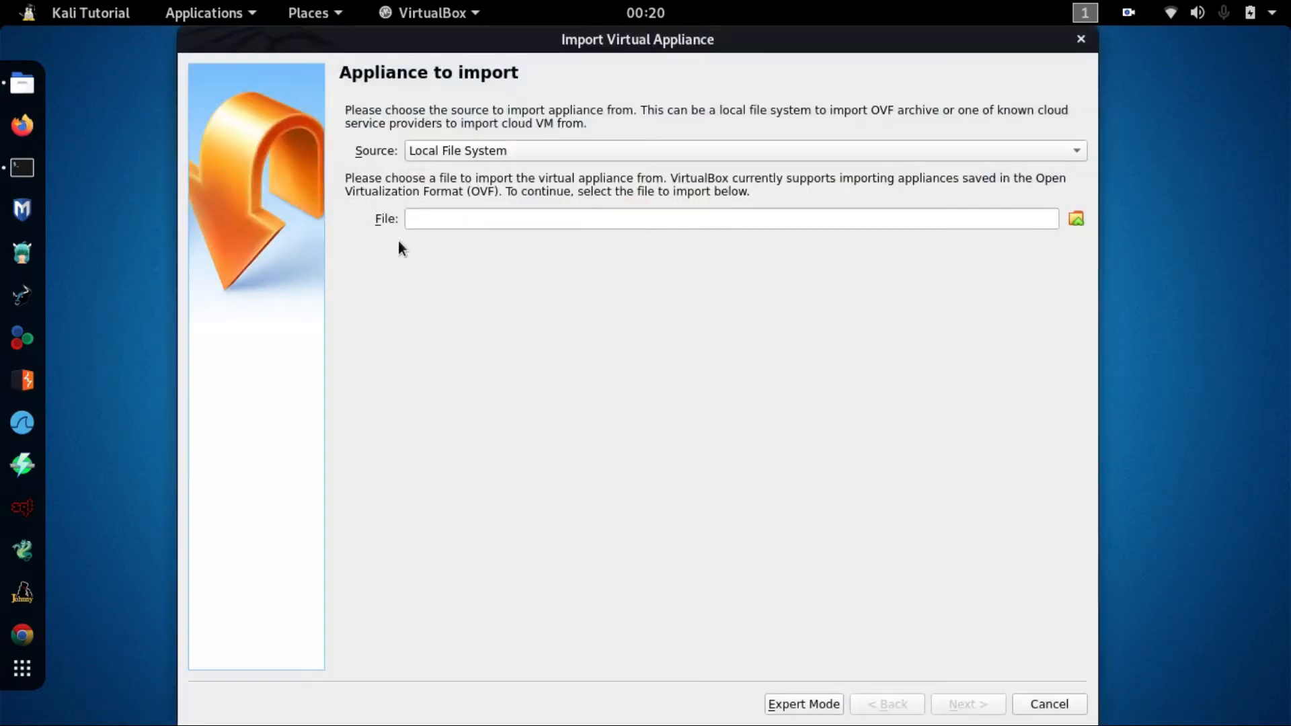
click(453, 150)
click(453, 150)
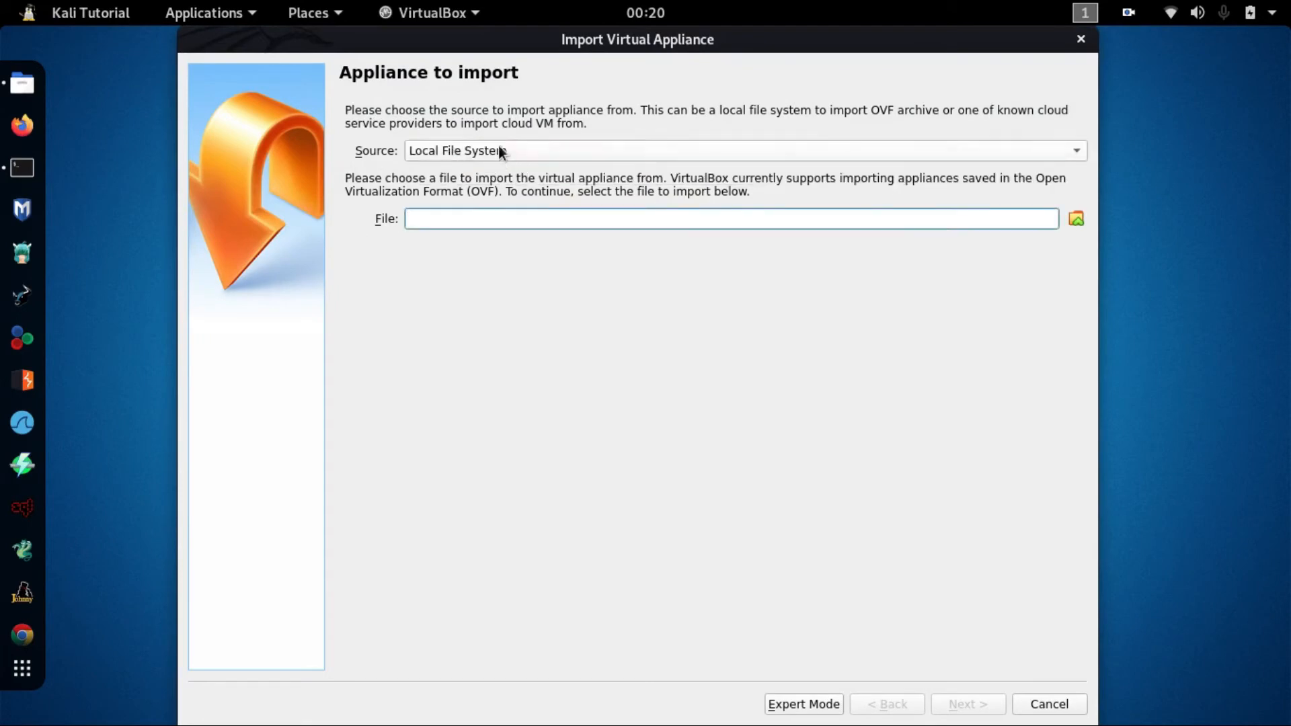
Browse for the appliance file and select kali-linux-2020.4-vbox-amd64.ova in /home/kali/Downloads
click(1076, 219)
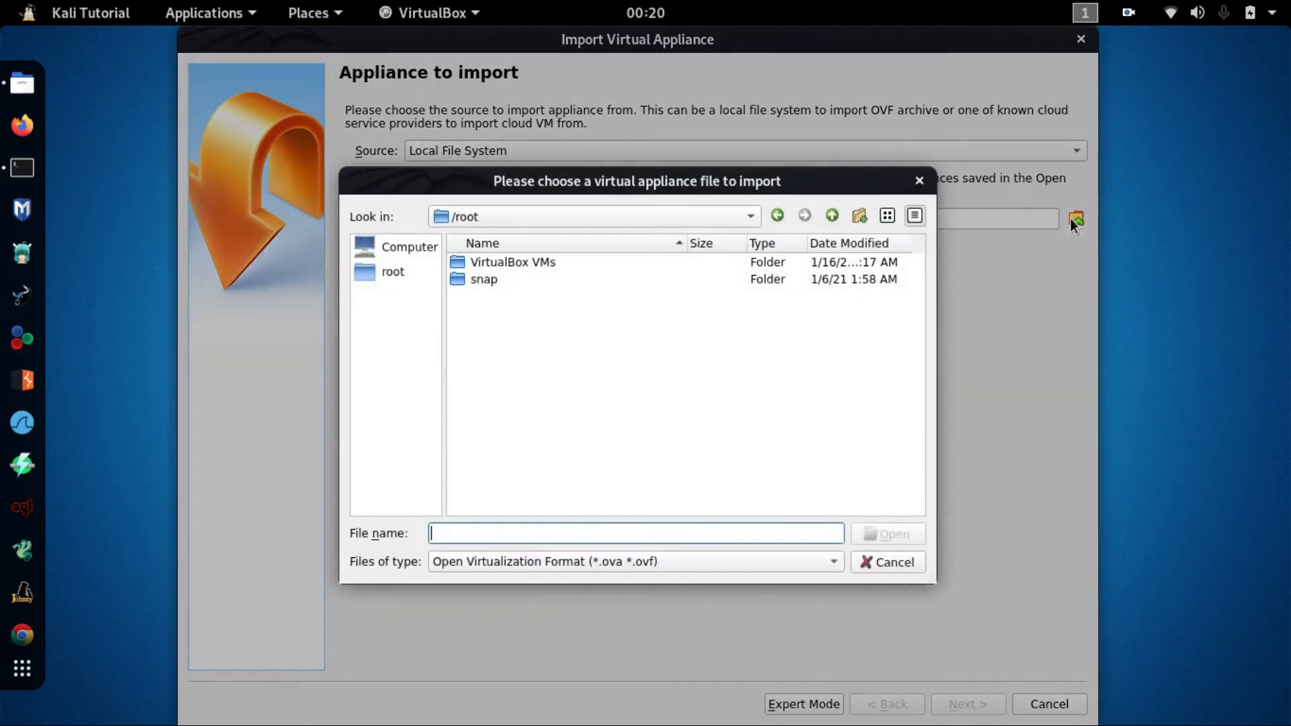
click(552, 216)
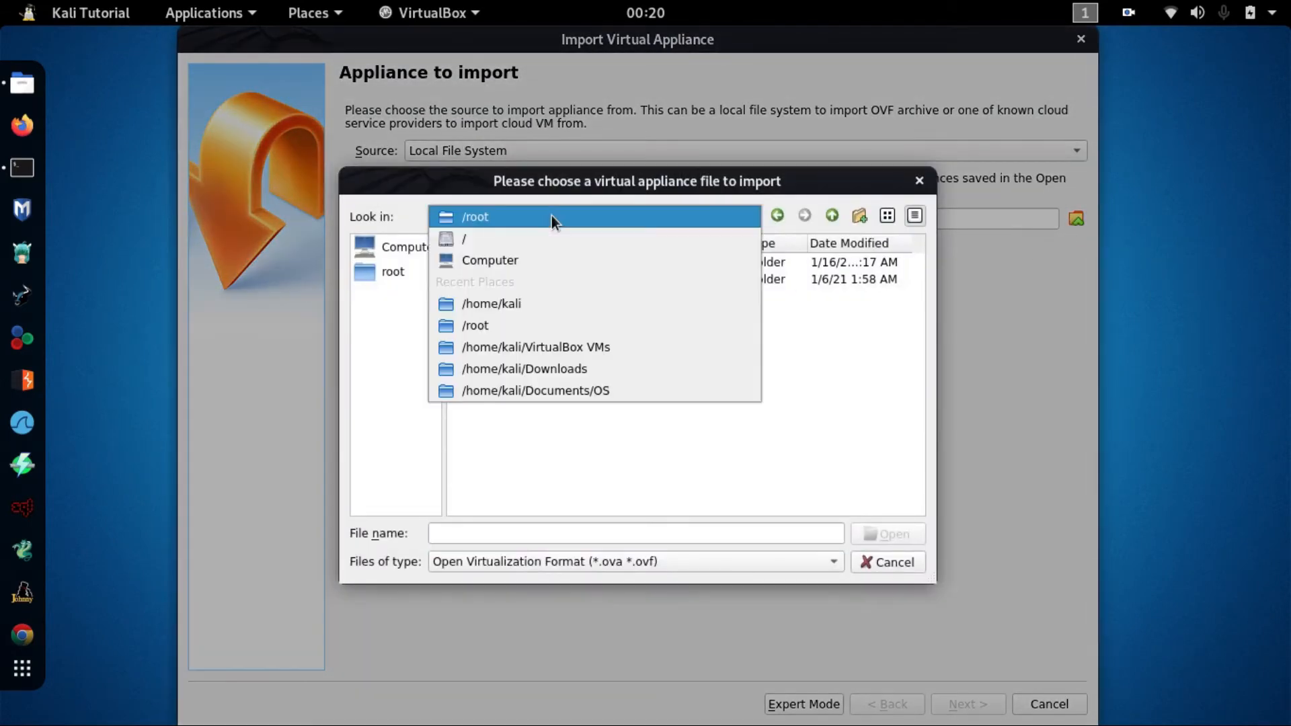
click(540, 303)
double_click(518, 450)
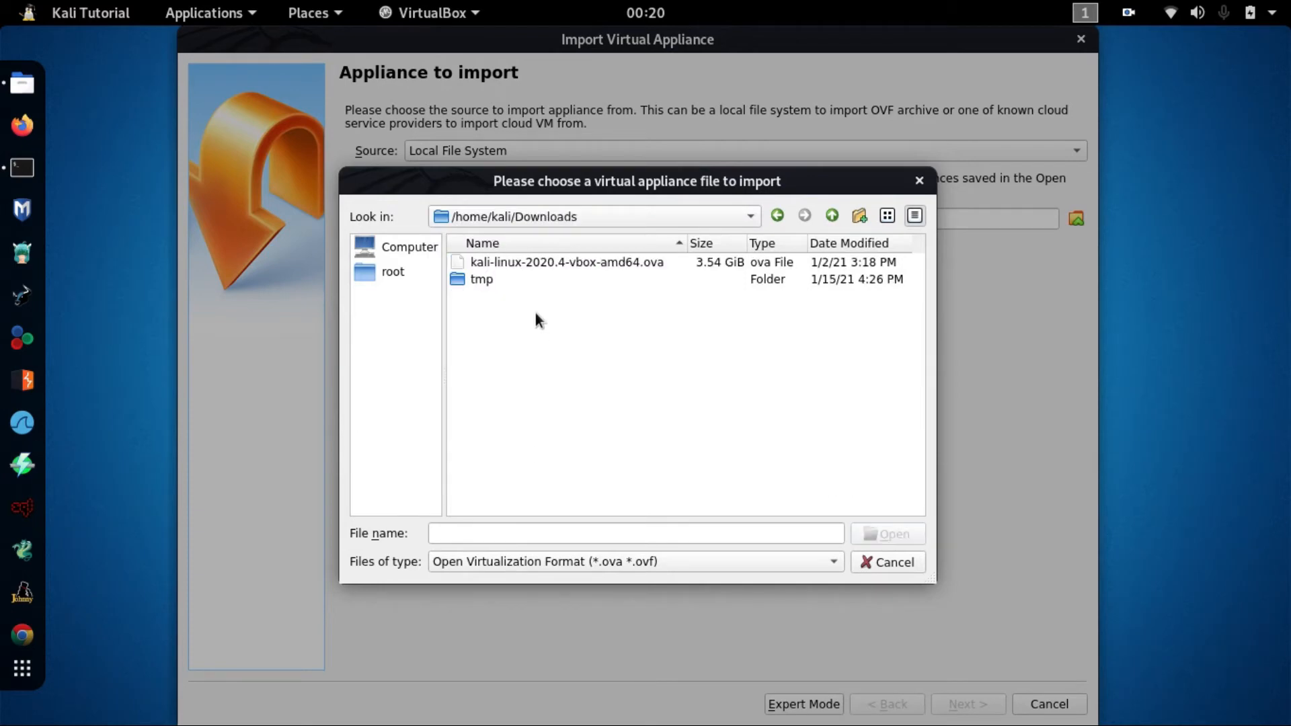
click(536, 263)
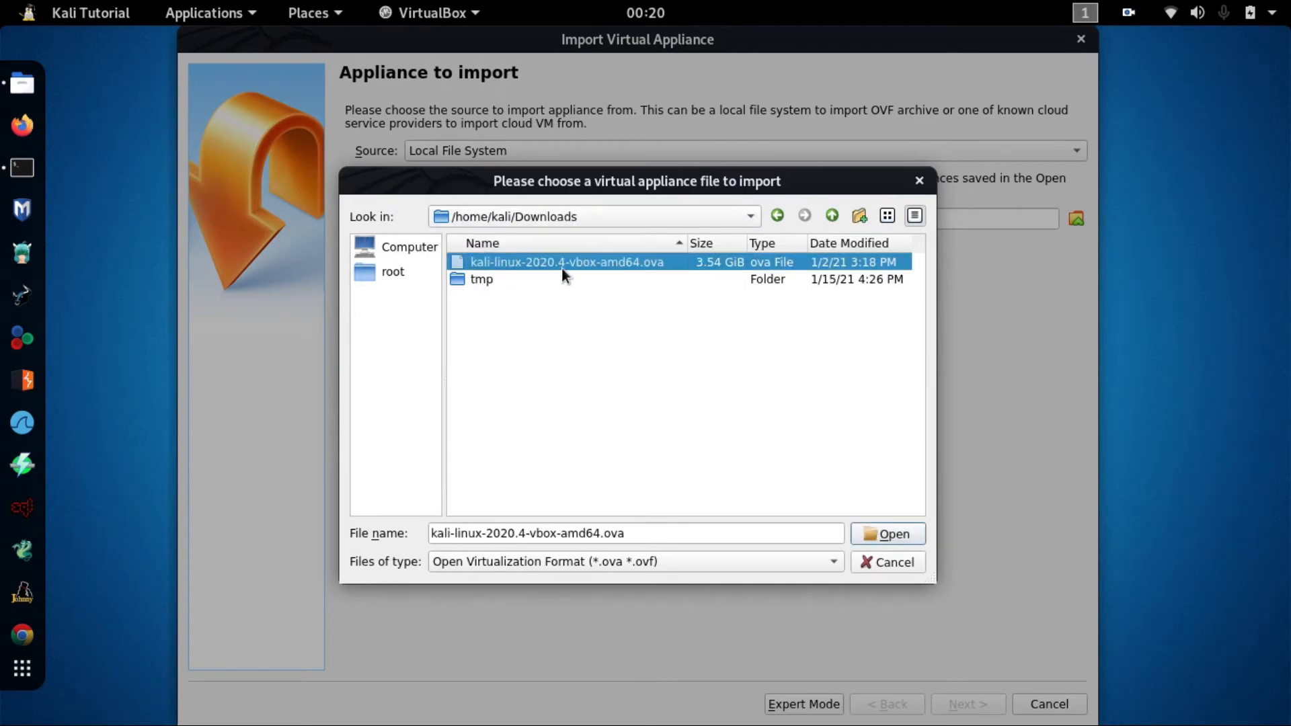
Check the OVA file's location in the Files window, and minimize that window to return to the file chooser
click(22, 83)
drag(541, 432, 533, 220)
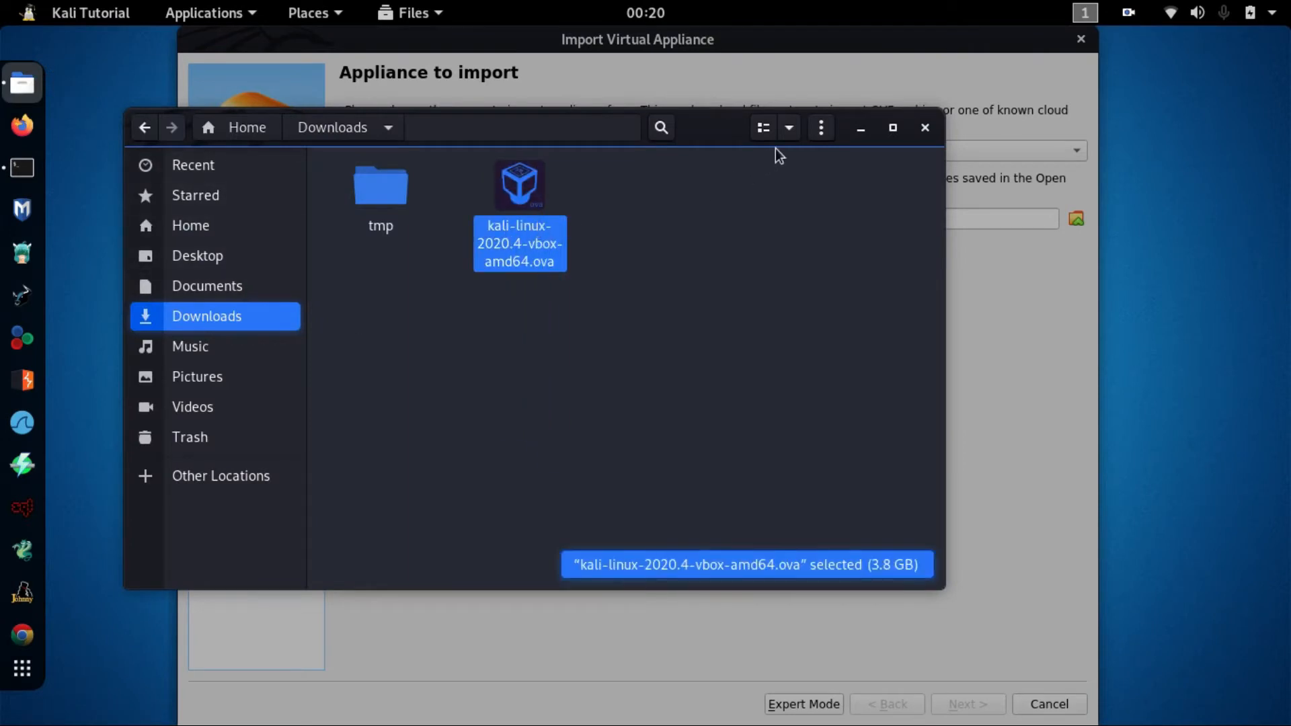
click(861, 130)
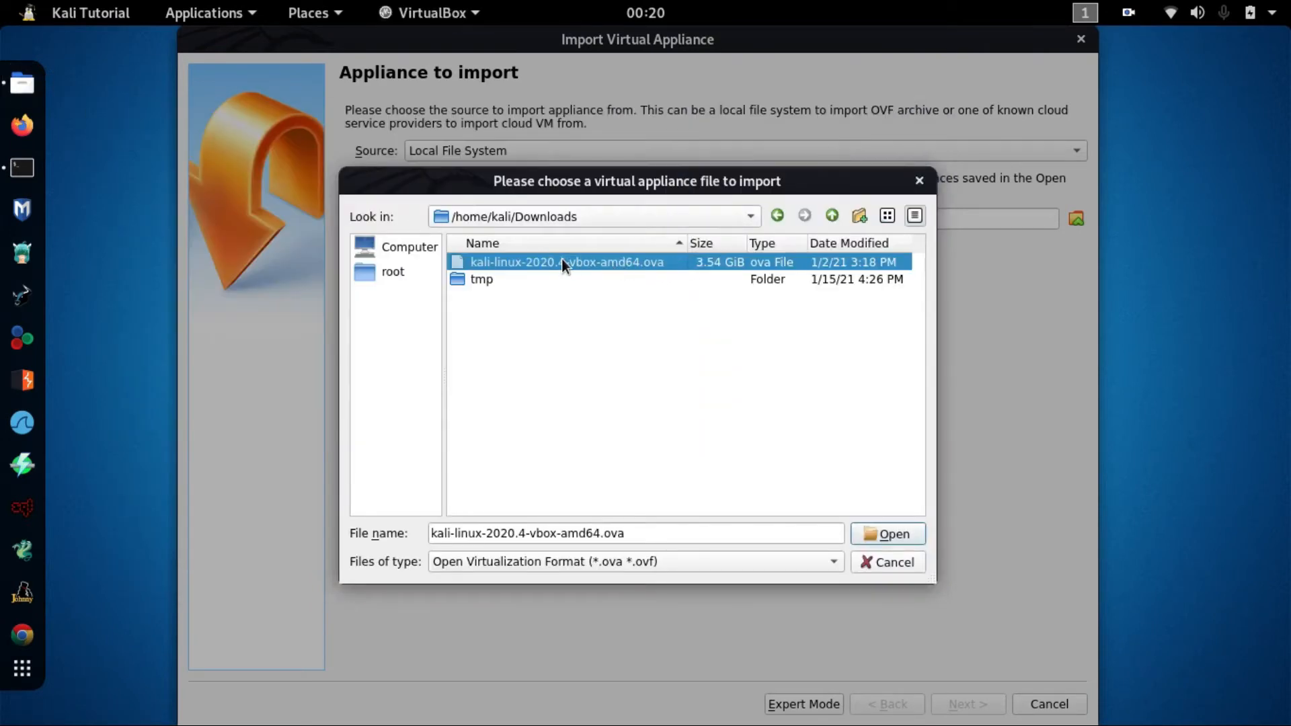
Load kali-linux-2020.4-vbox-amd64.ova as the file to import, check its path and proceed to the appliance settings
click(876, 538)
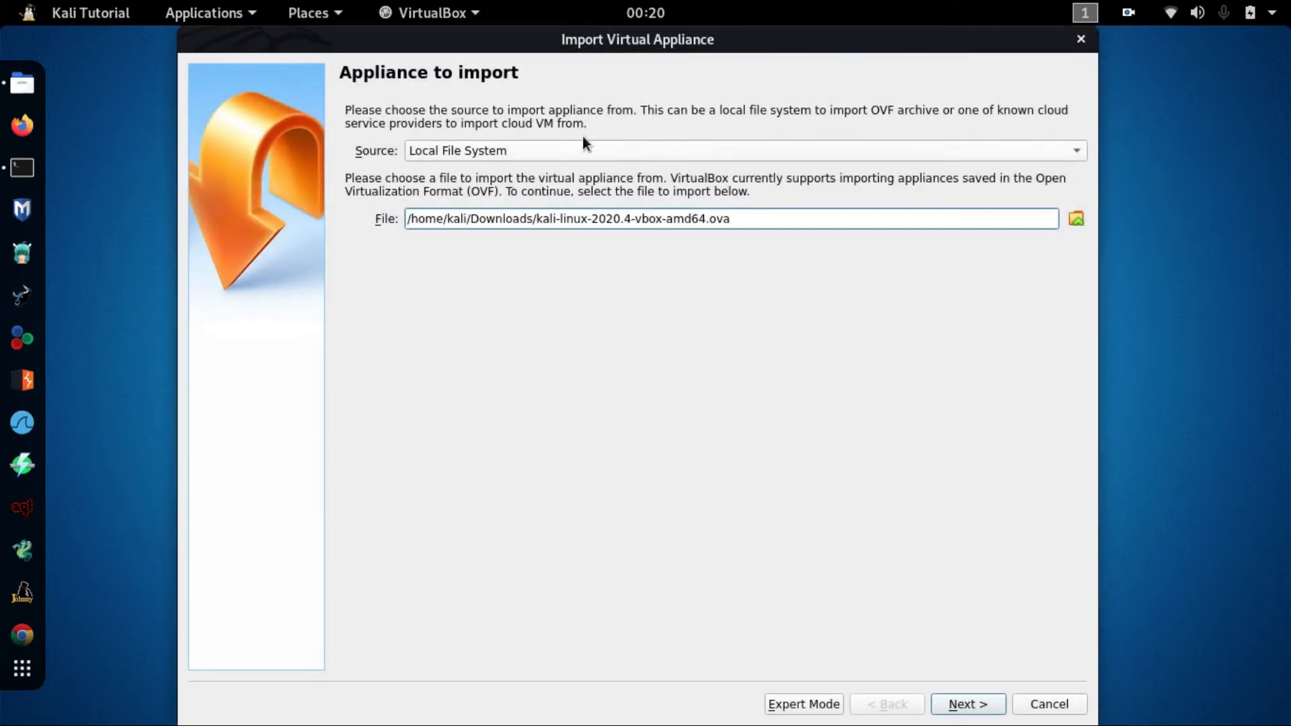
triple_click(421, 211)
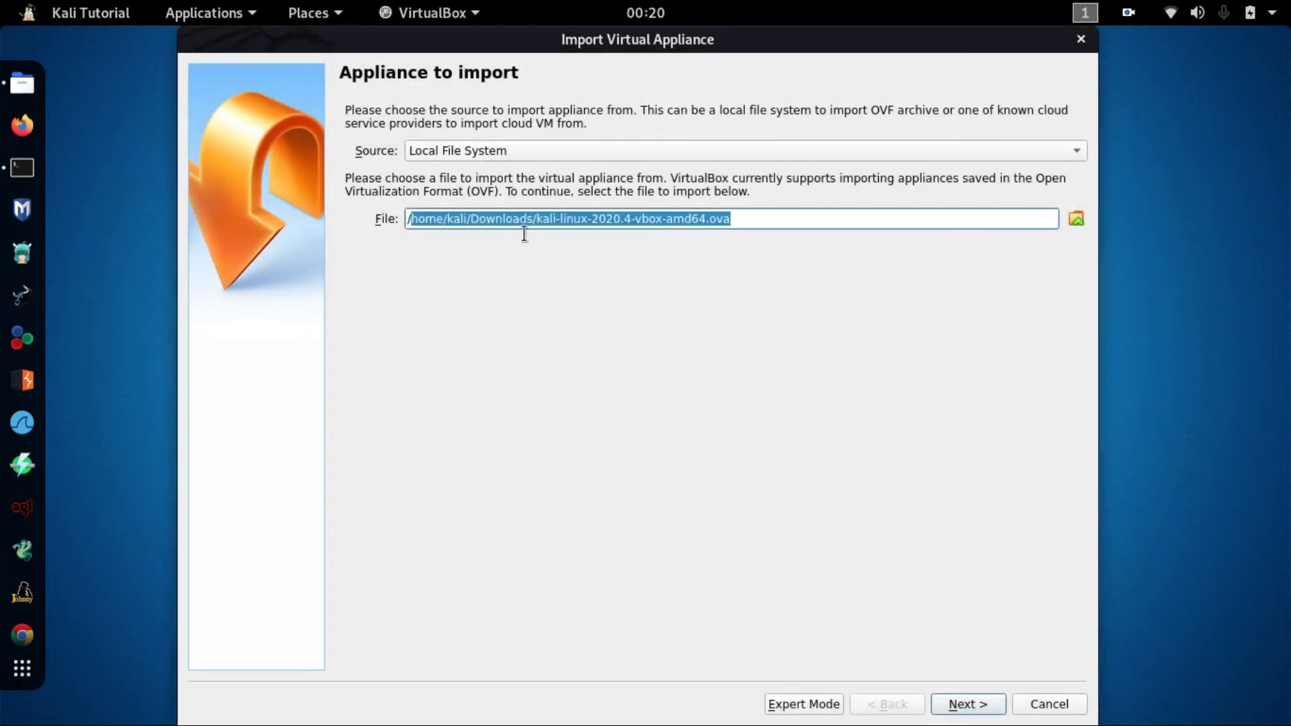
click(754, 220)
click(963, 704)
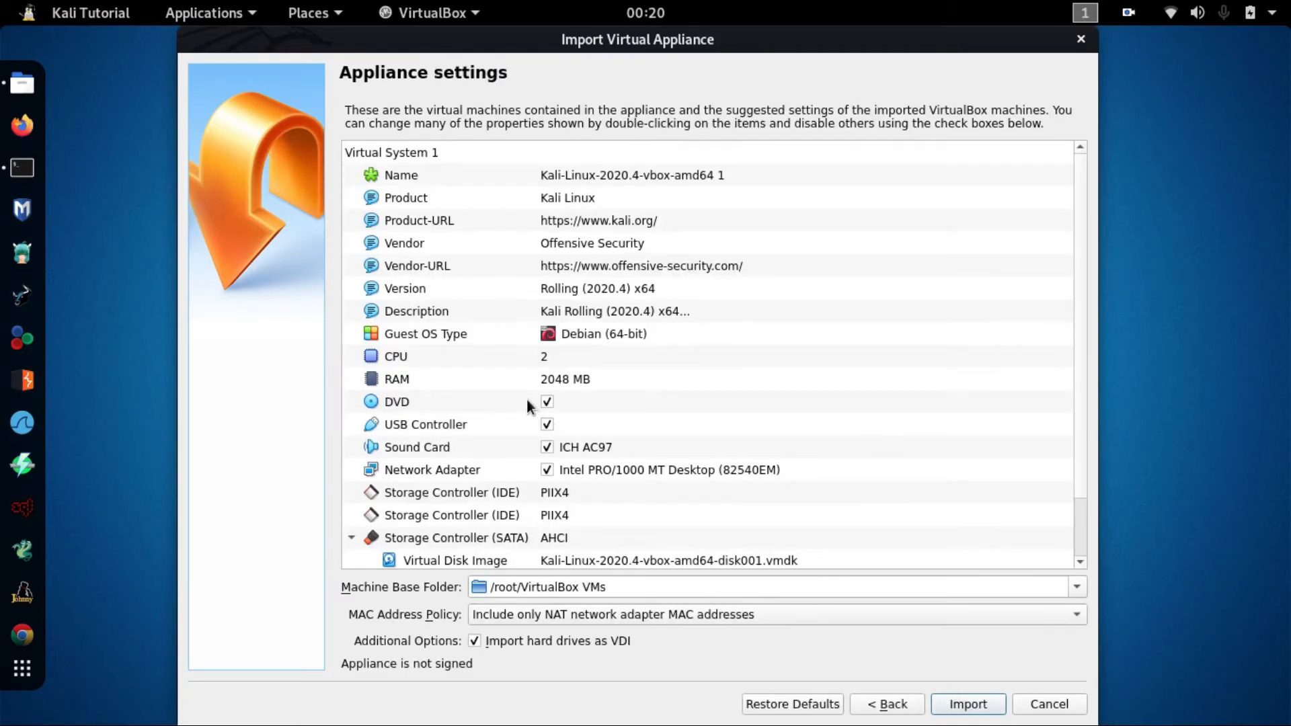
Review the appliance settings, import the appliance with its defaults and agree to the software license
click(507, 248)
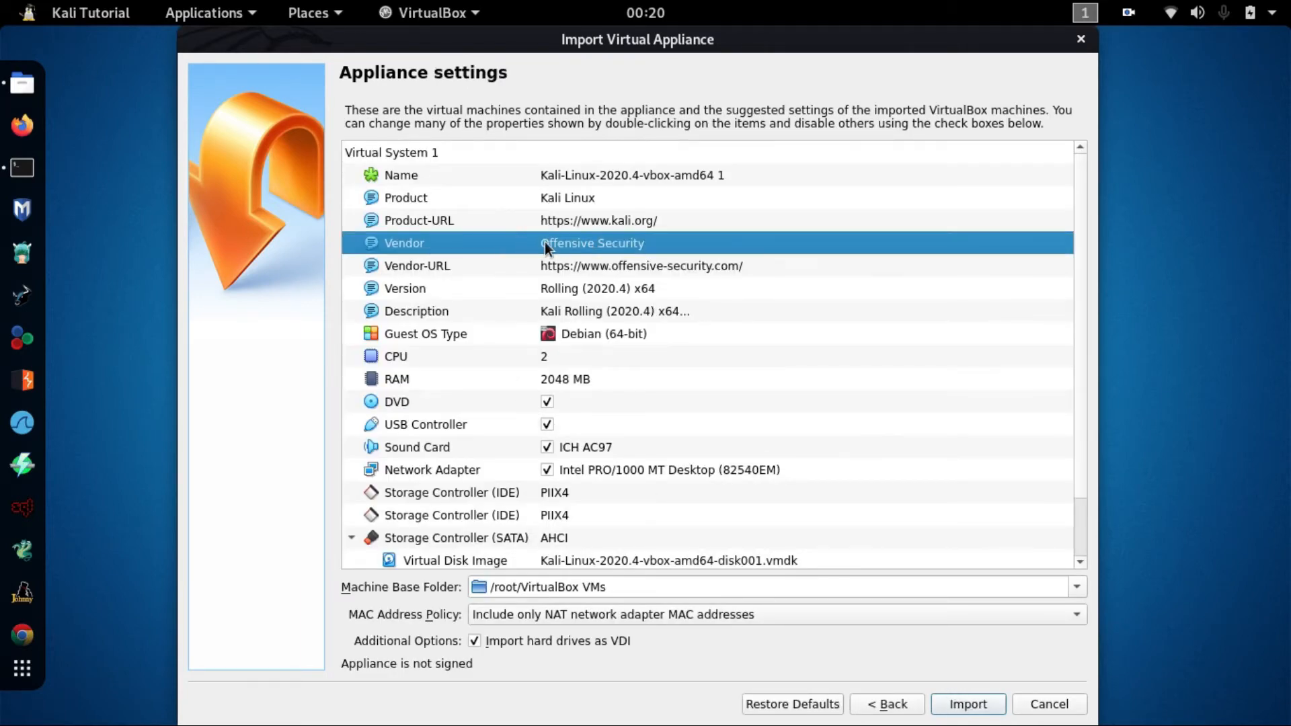
scroll(607, 458, down, 1)
scroll(578, 502, up, 1)
click(974, 703)
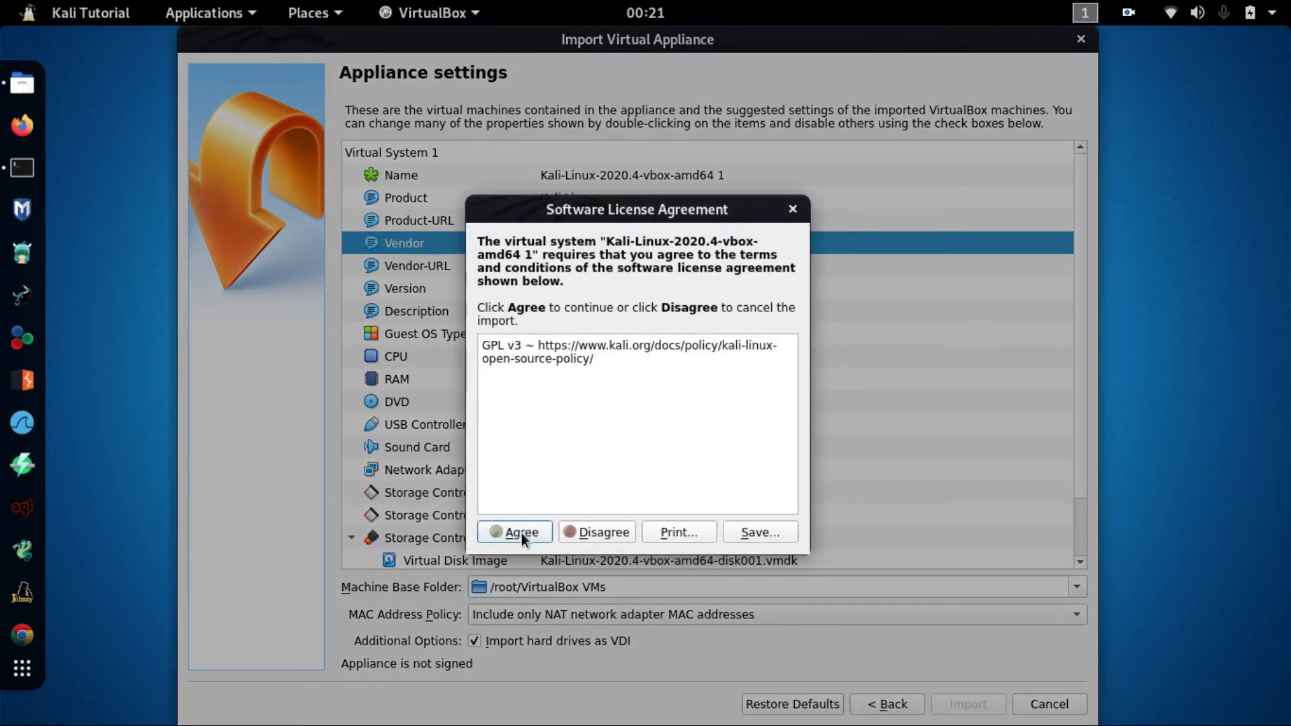
click(522, 532)
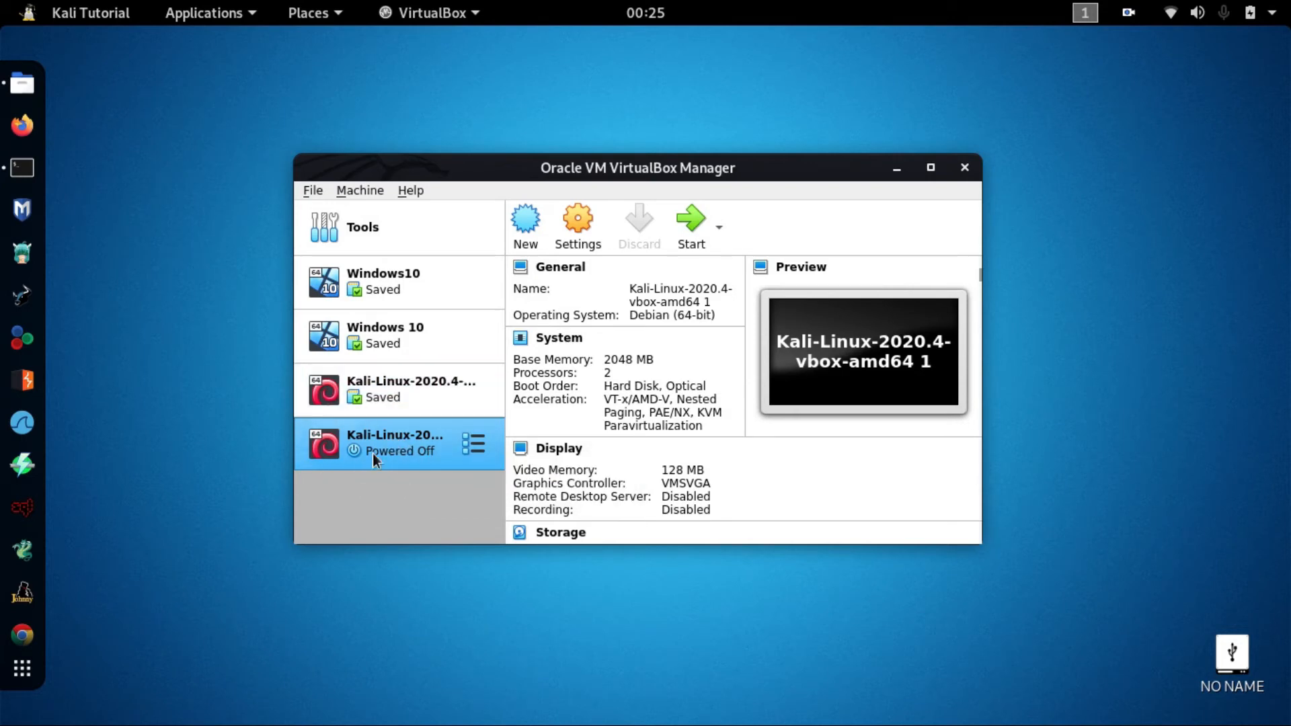
Start the imported Kali-Linux-2020.4-vbox-amd64 1 machine and dismiss the auto capture keyboard notice in its window
click(683, 237)
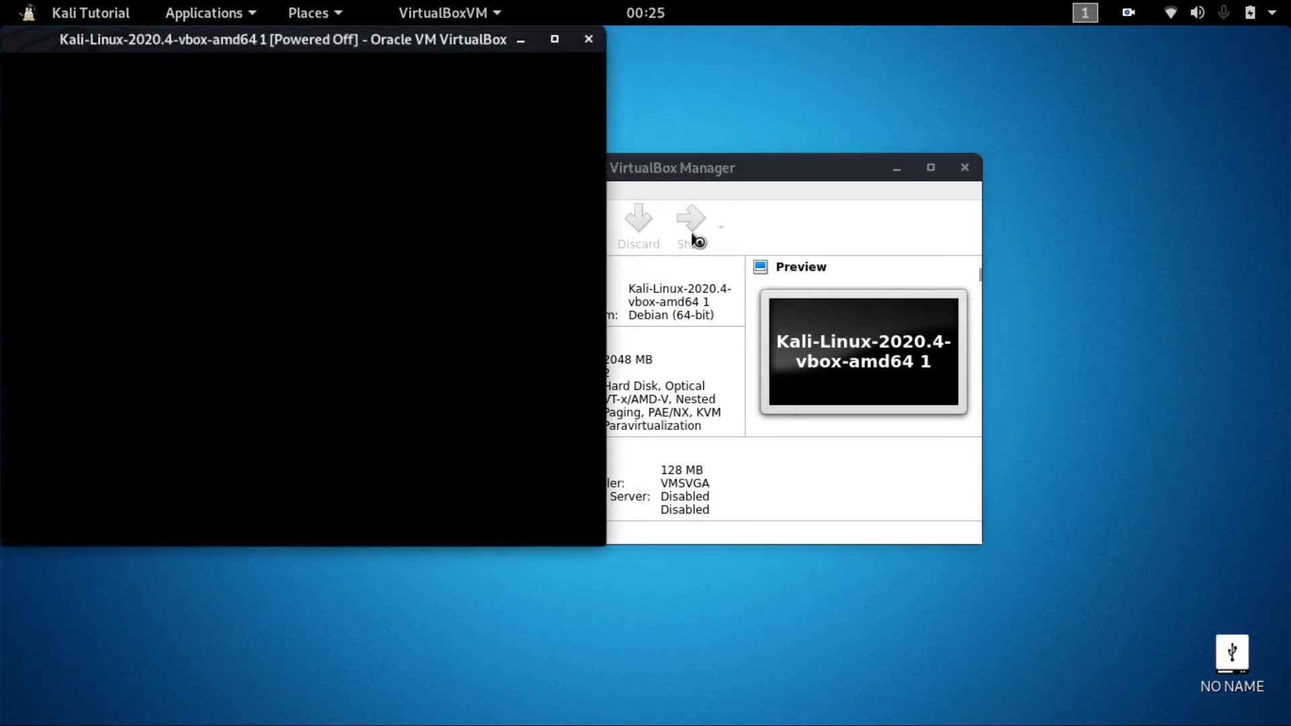
drag(315, 39, 577, 101)
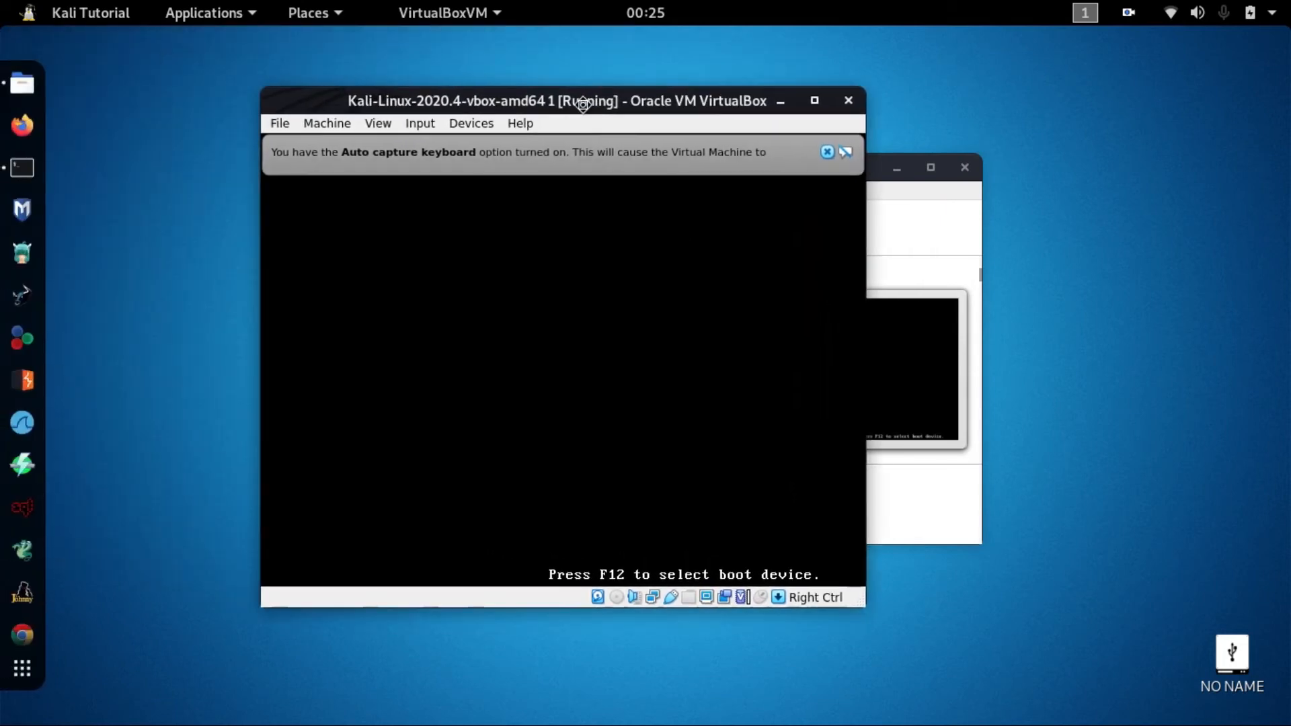
click(828, 152)
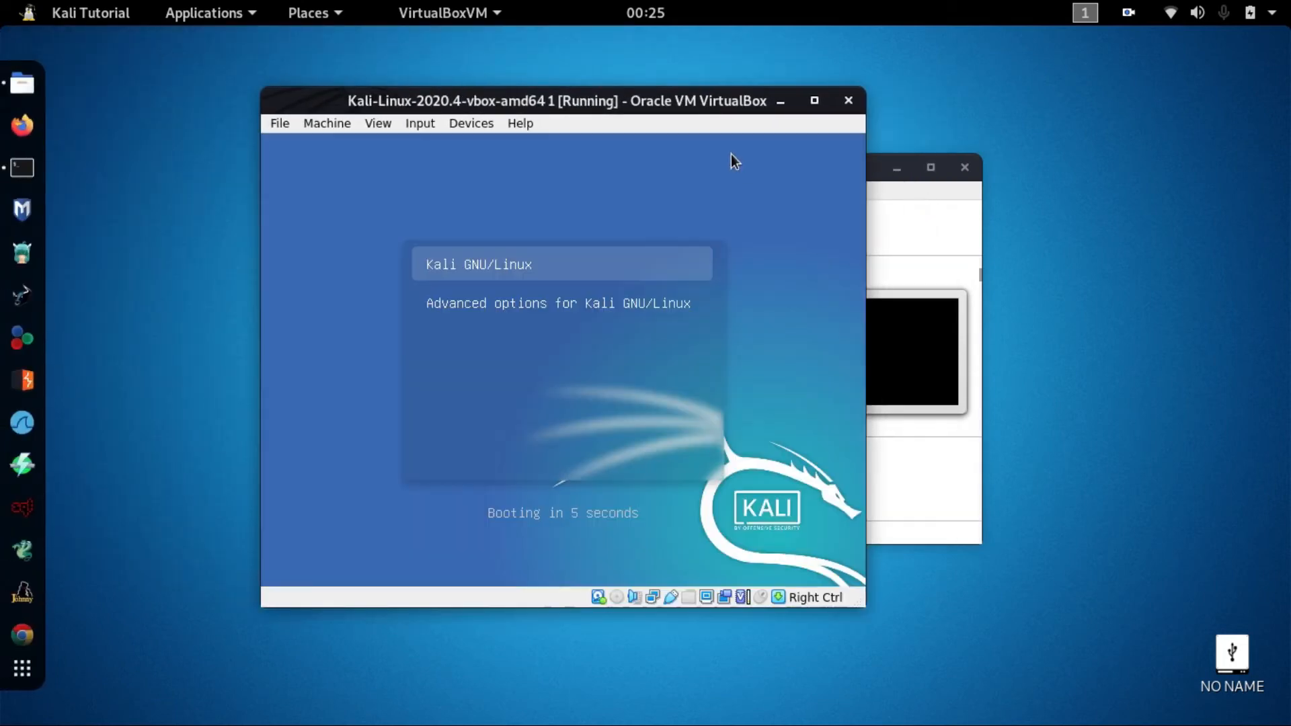
drag(660, 106, 757, 114)
click(912, 110)
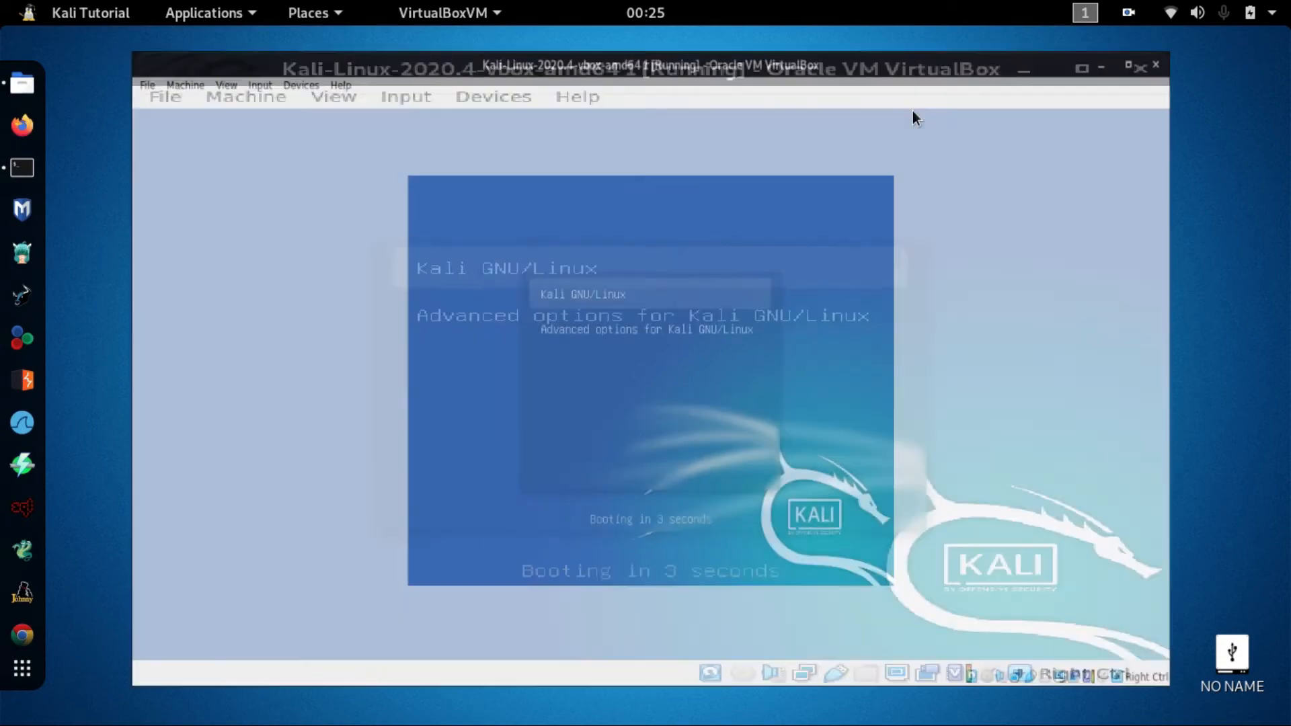
click(1238, 44)
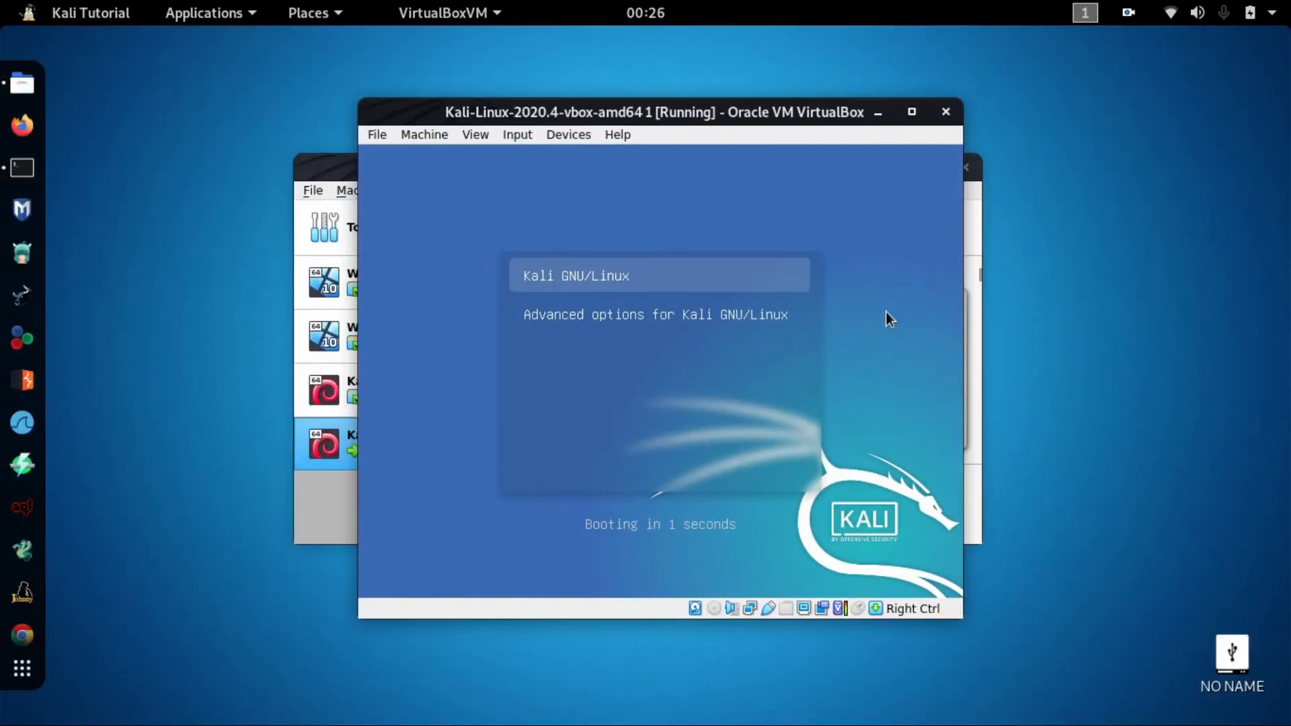
Minimize VirtualBox Manager and maximize the running Kali machine's window, dismissing the mouse pointer integration notice
click(346, 518)
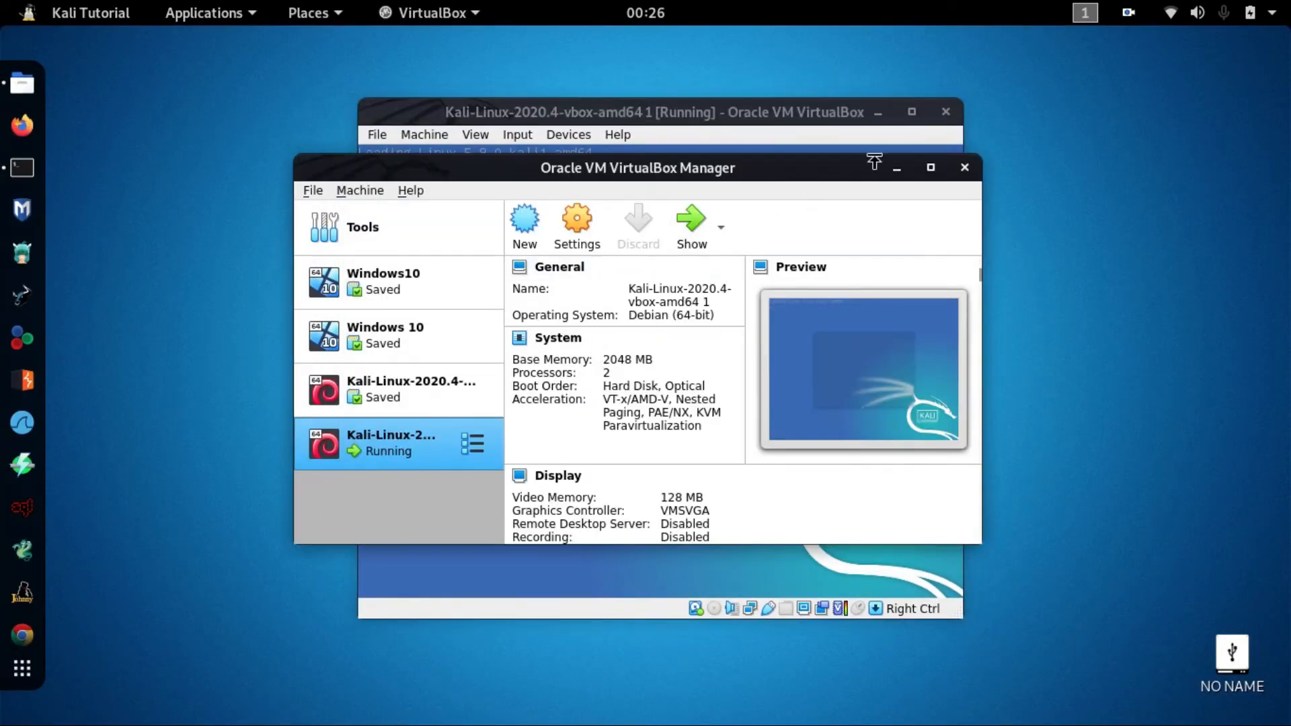
click(893, 171)
drag(692, 116, 670, 113)
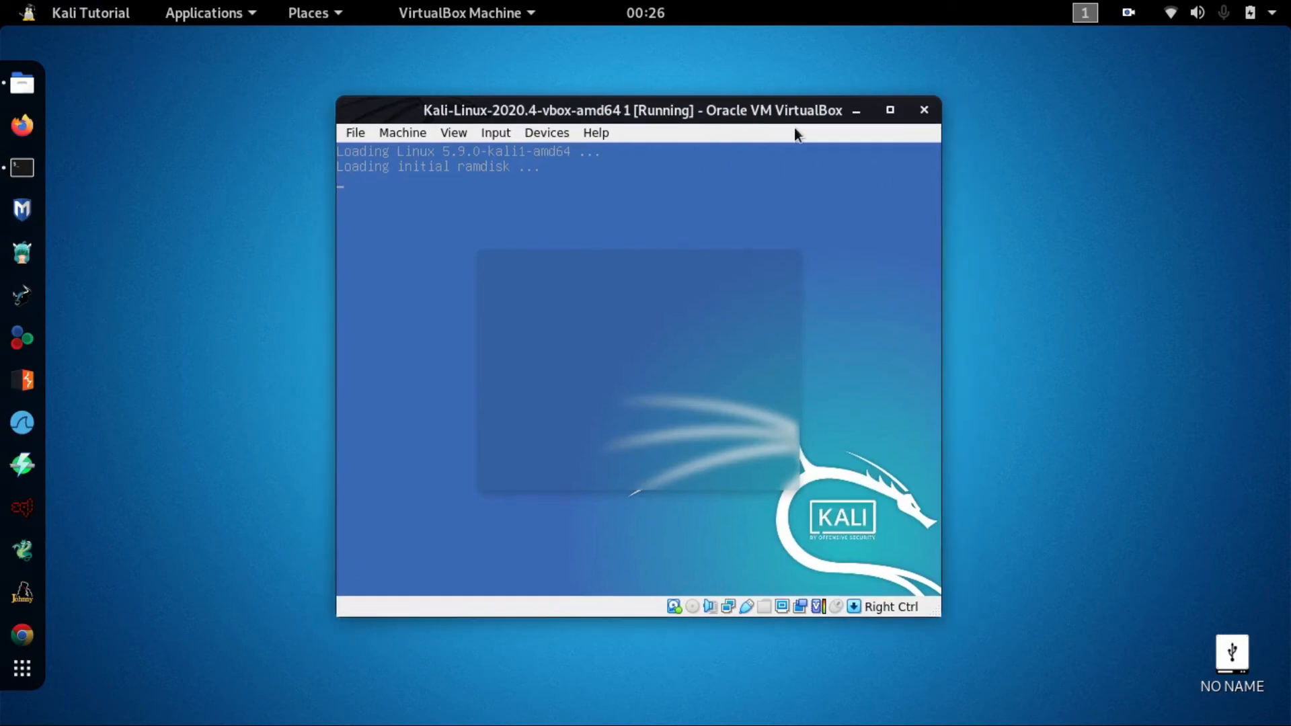
click(892, 110)
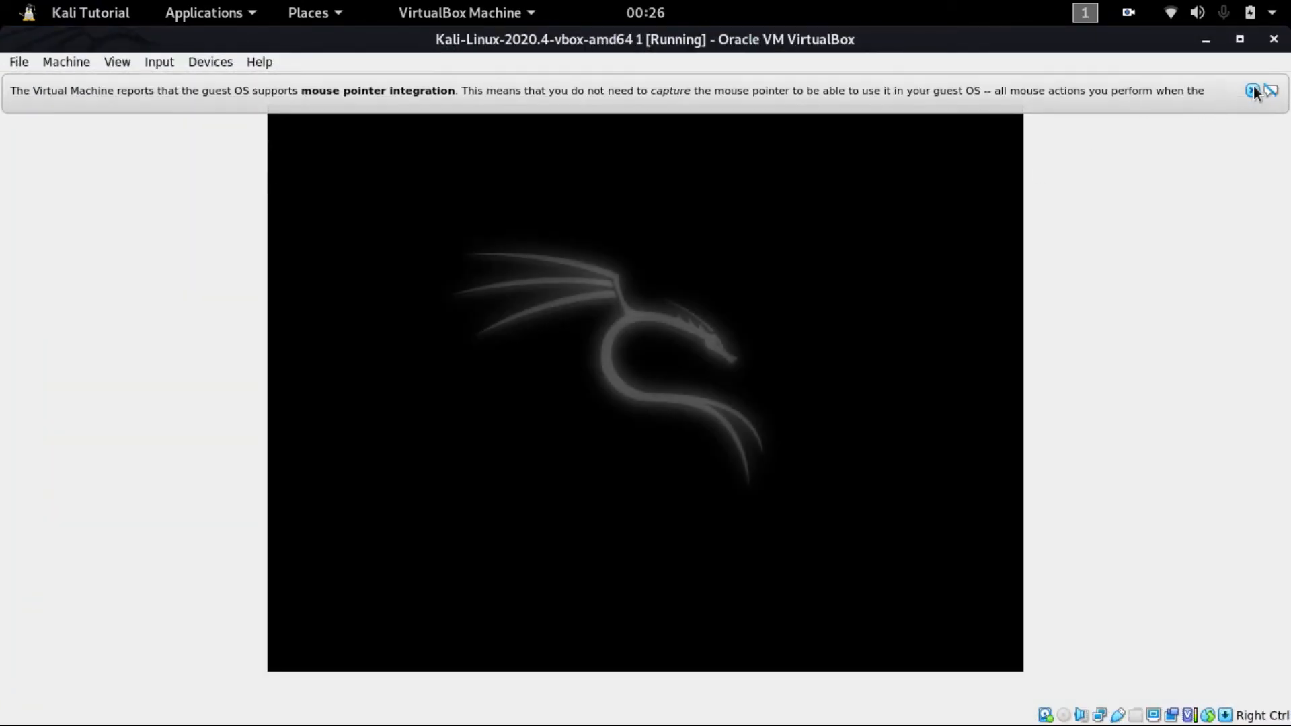
click(1253, 90)
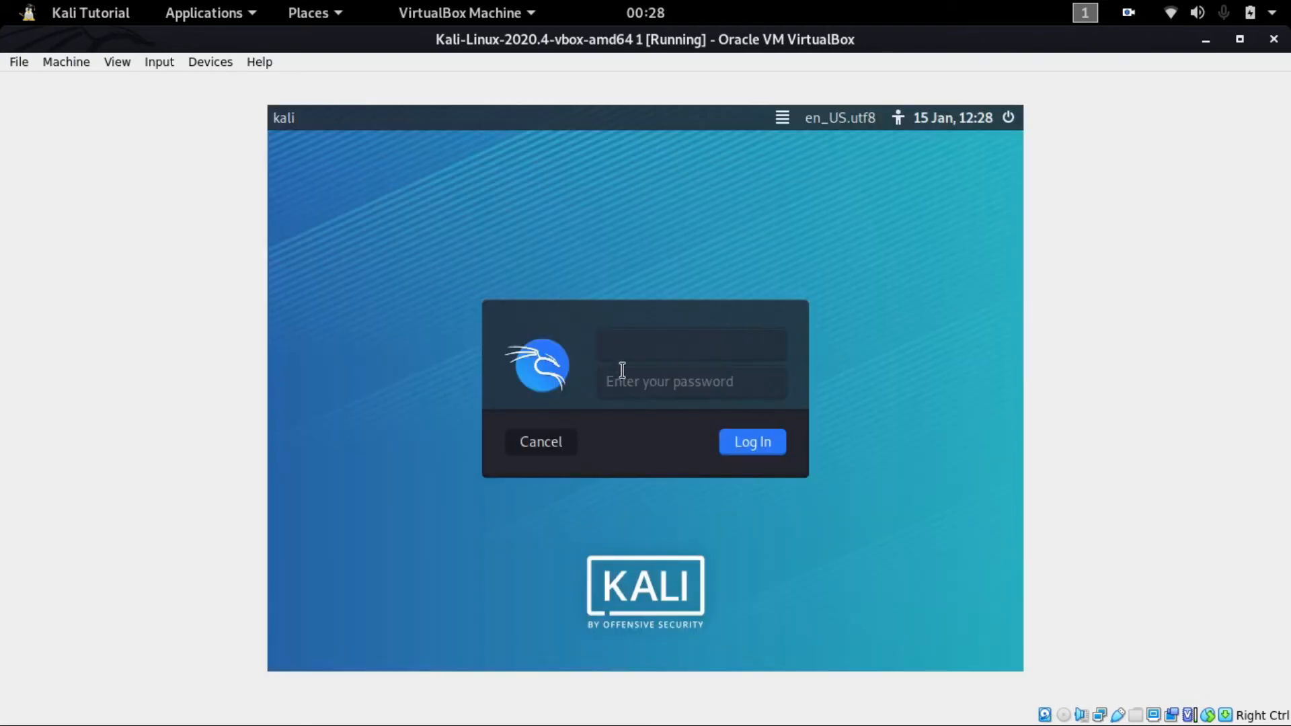
Switch to Chromium, close the Downloads tab and look up the default login for the Kali virtual images, returning to the virtual machine
mouse_move(4, 457)
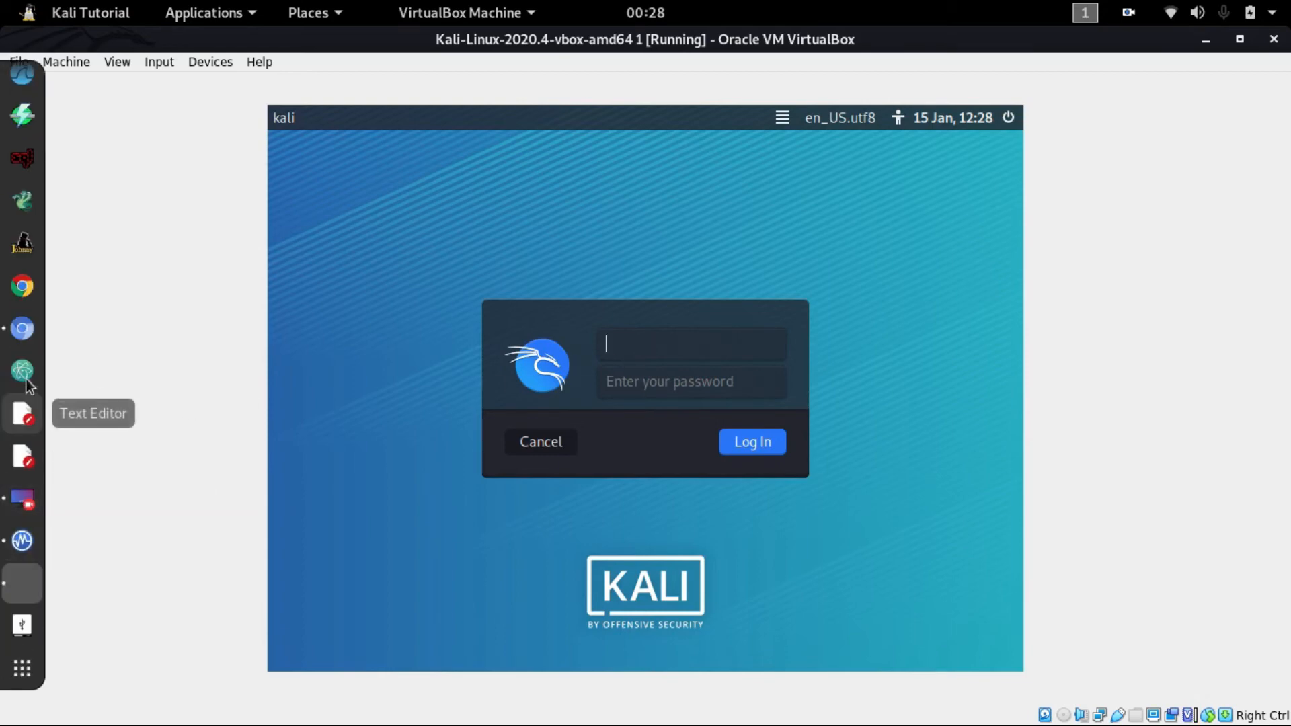
click(23, 328)
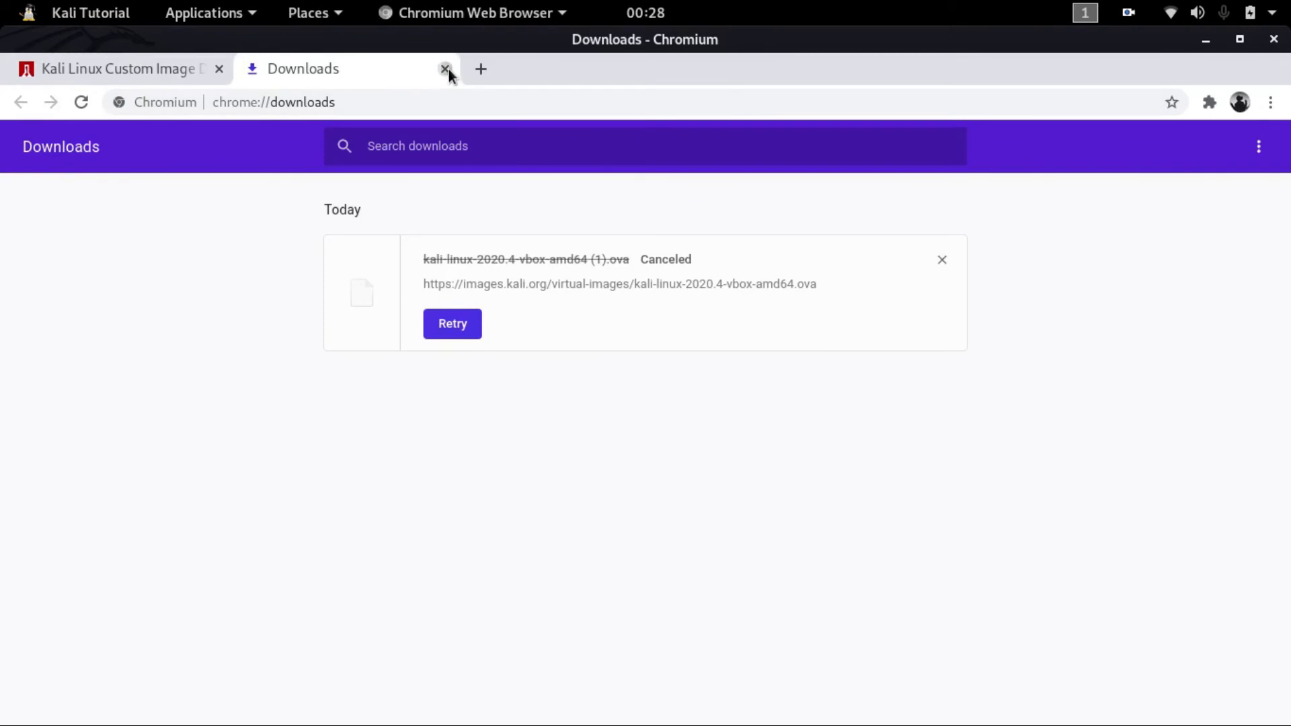
click(445, 69)
scroll(381, 421, up, 6)
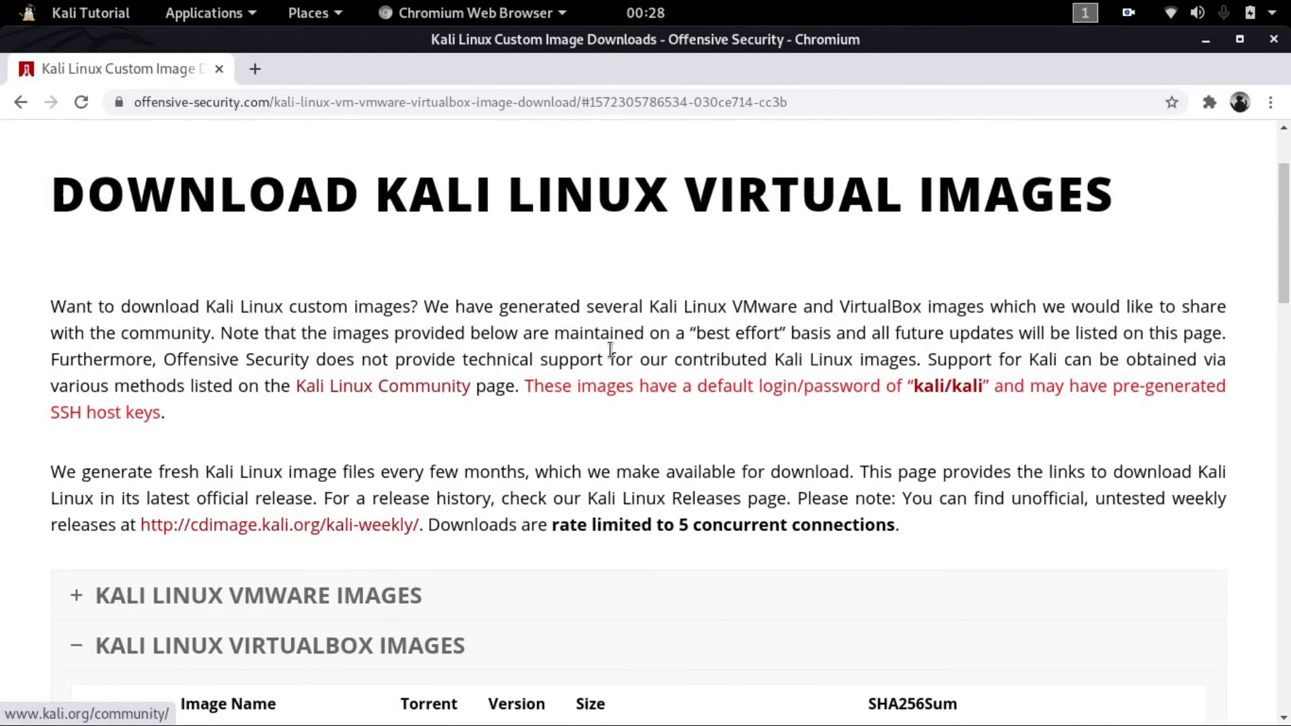
drag(881, 391, 804, 386)
drag(910, 390, 952, 388)
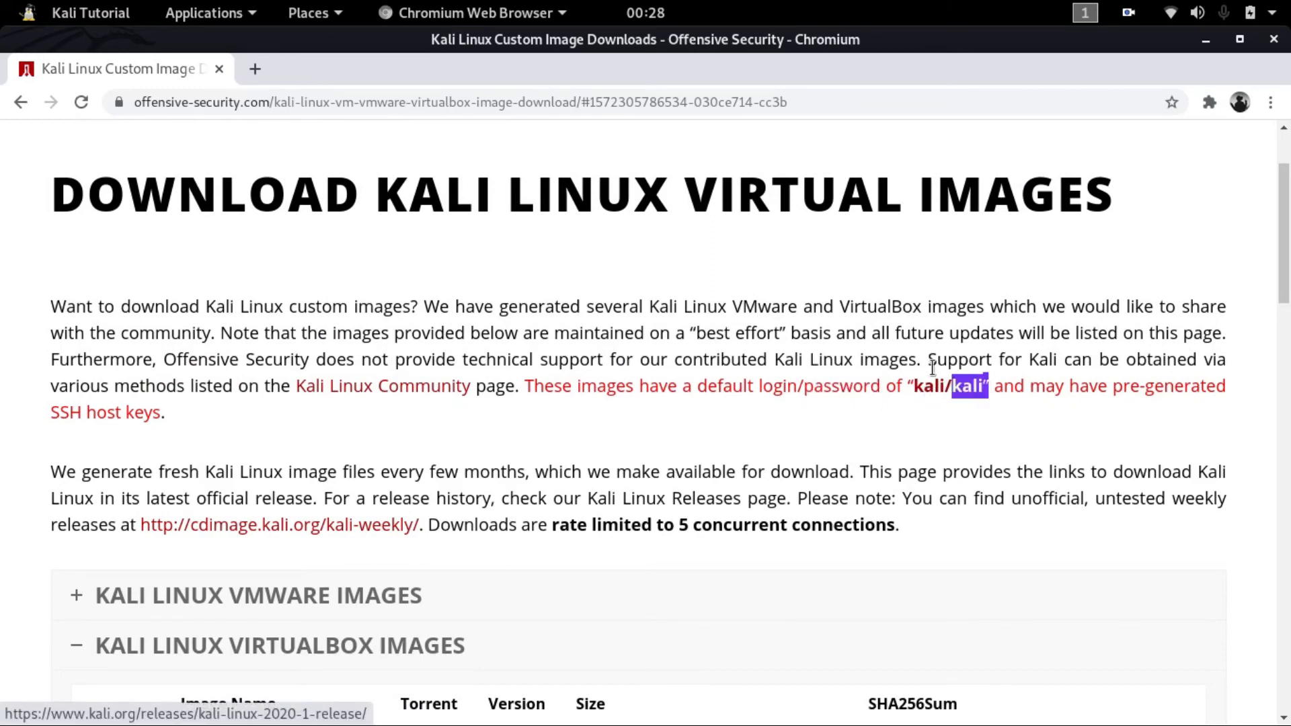
click(951, 413)
click(1206, 39)
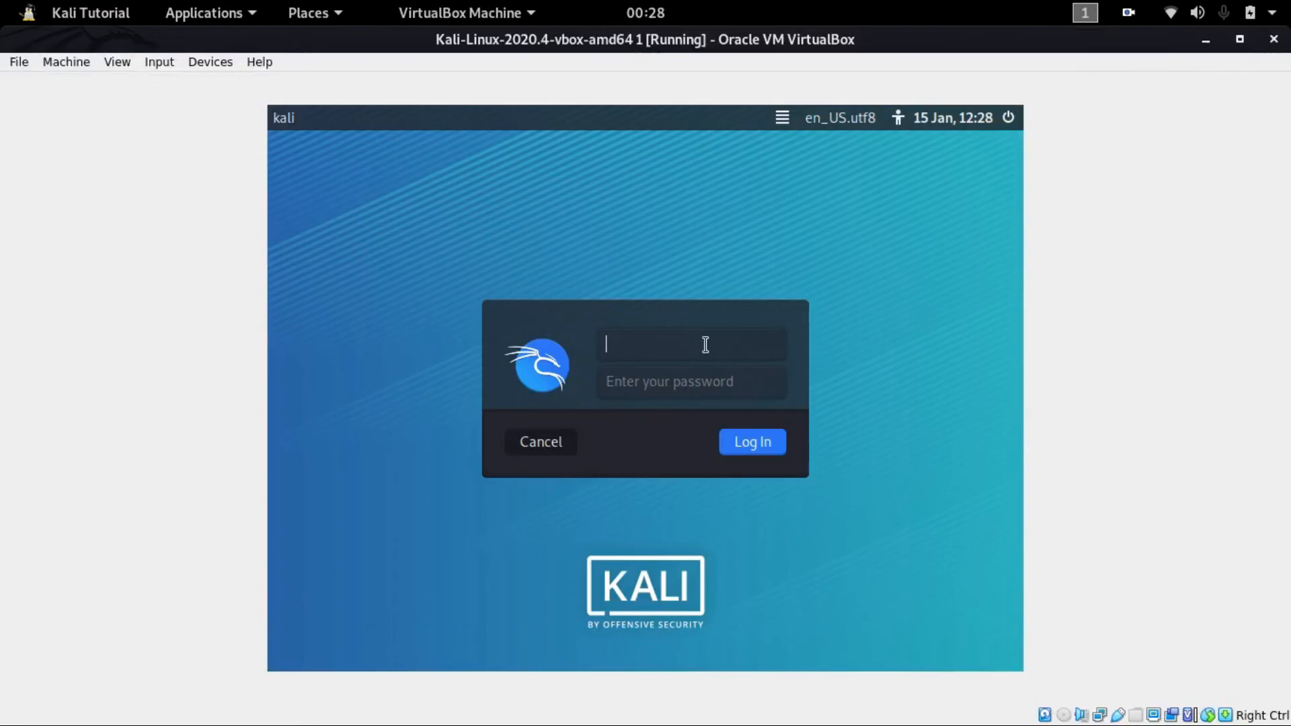
Log in to the virtual machine with the default username and the account password
text(kali)
key(Tab)
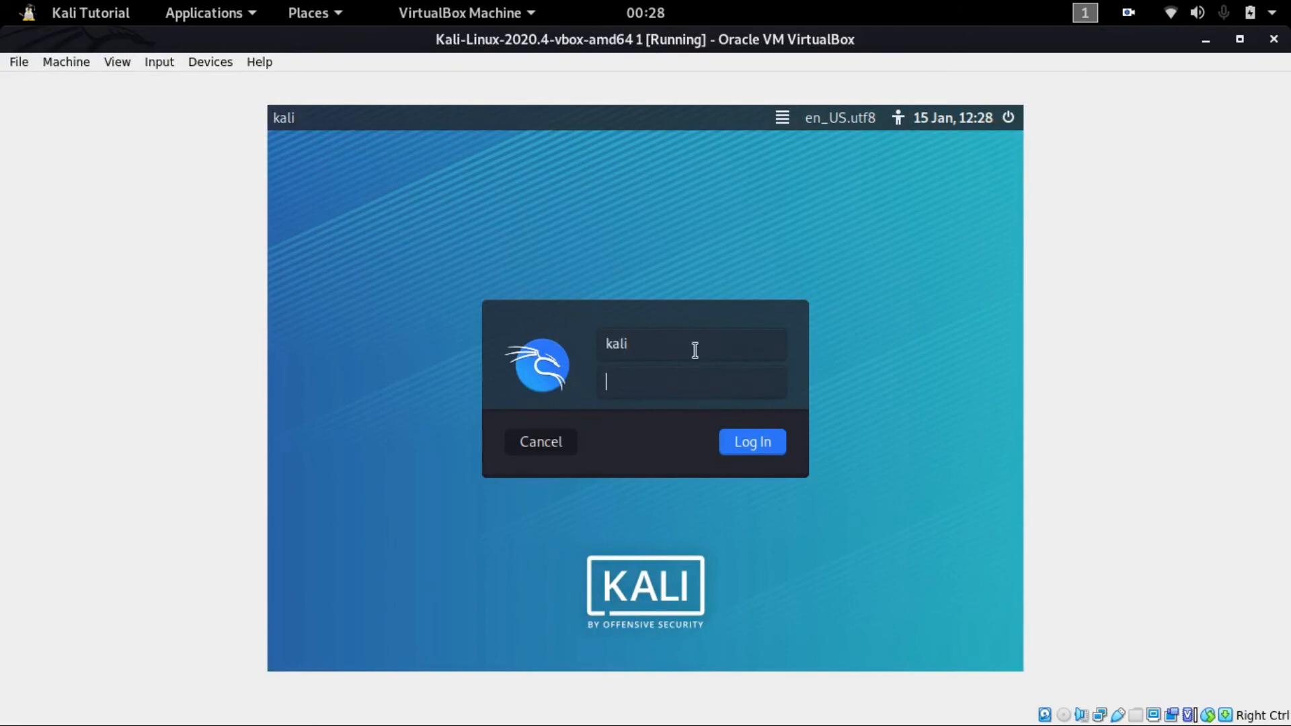
double_click(609, 354)
click(639, 382)
text(kali)
click(752, 443)
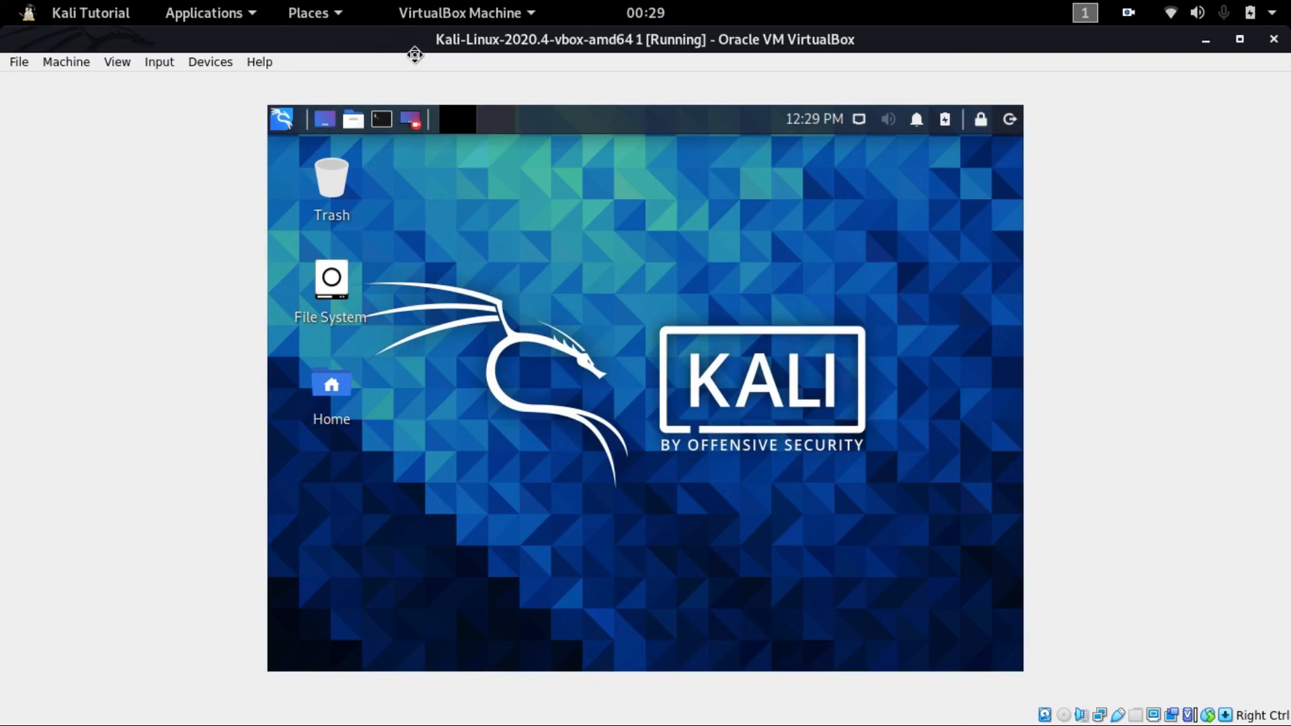
Switch the Kali virtual machine's display to full-screen mode and confirm the switch
drag(415, 54, 437, 99)
click(818, 93)
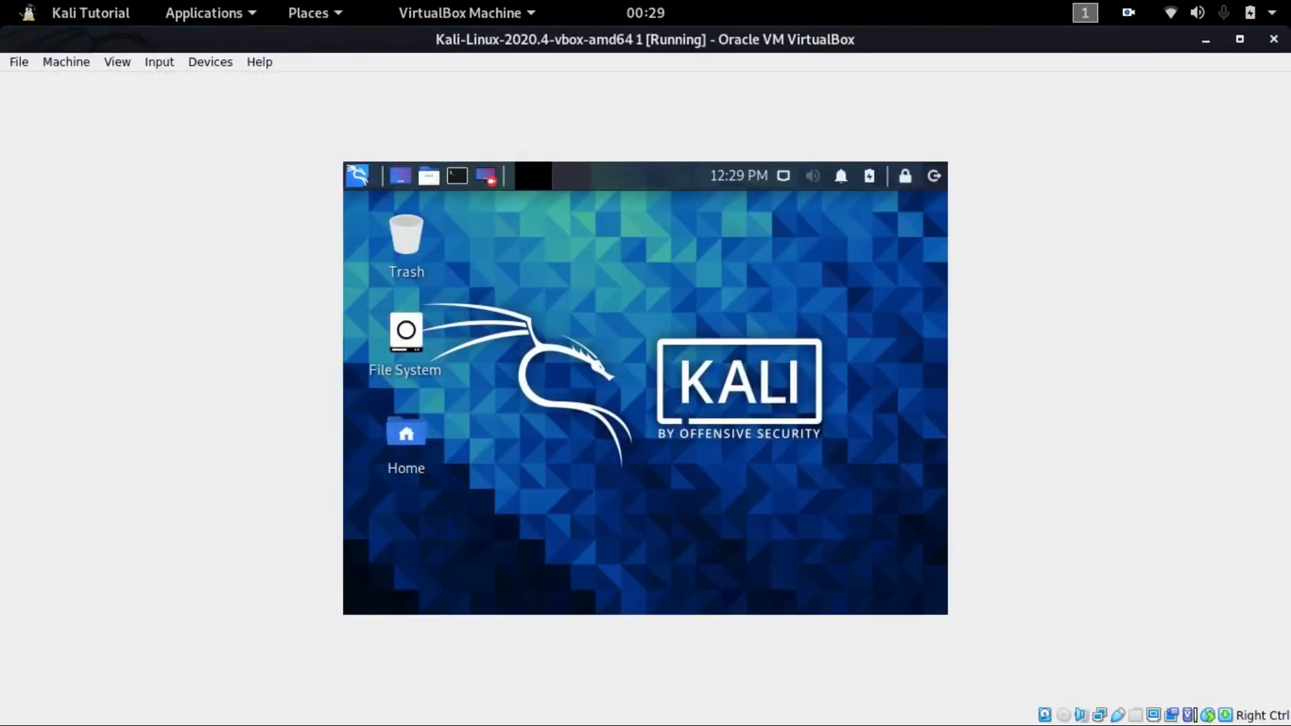
click(117, 64)
click(138, 81)
click(603, 480)
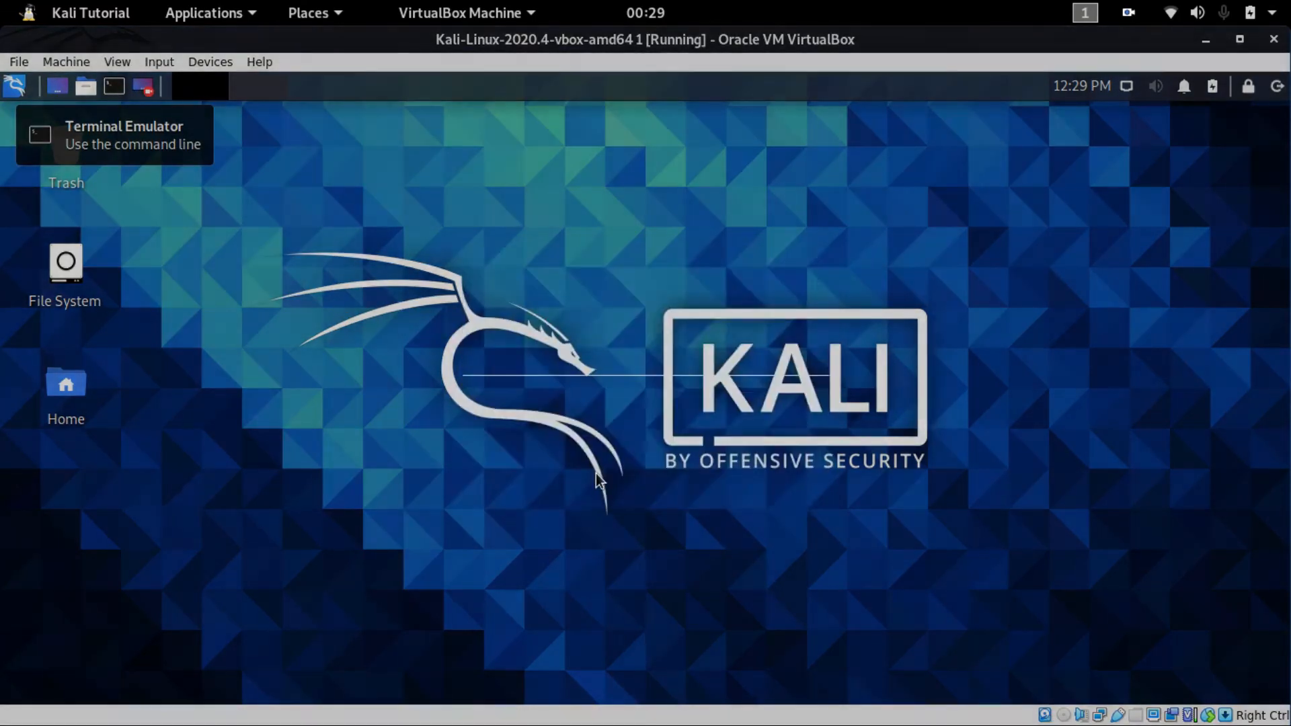
Launch the Terminal Emulator on the guest's Kali desktop
drag(503, 272, 179, 208)
click(114, 15)
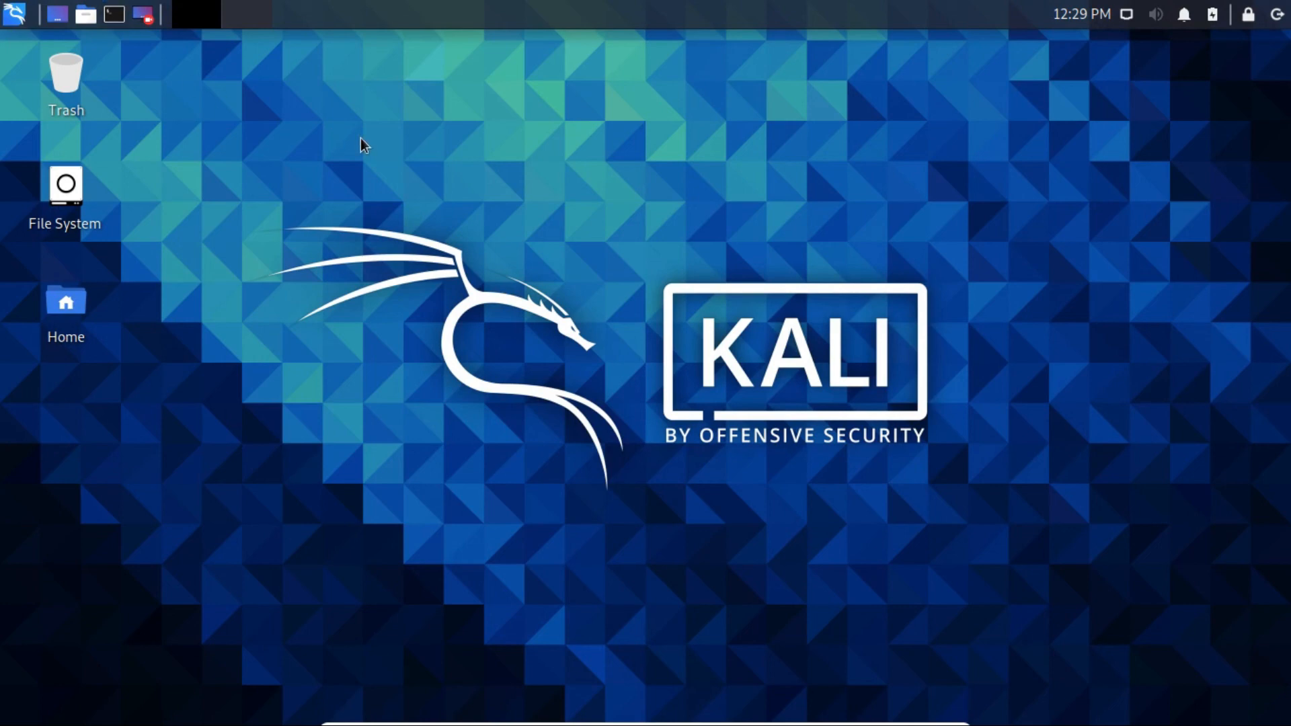